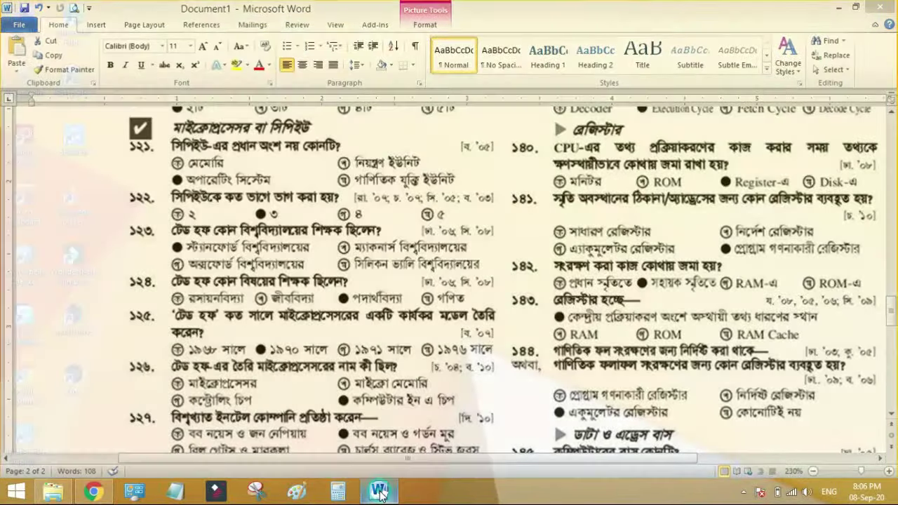
# Step: Examine the sample question paper in Document1, including its heading, the numbered questions and the scanned question page
pyautogui.click(379, 491)
pyautogui.click(379, 492)
pyautogui.scroll(5, 418, 280)
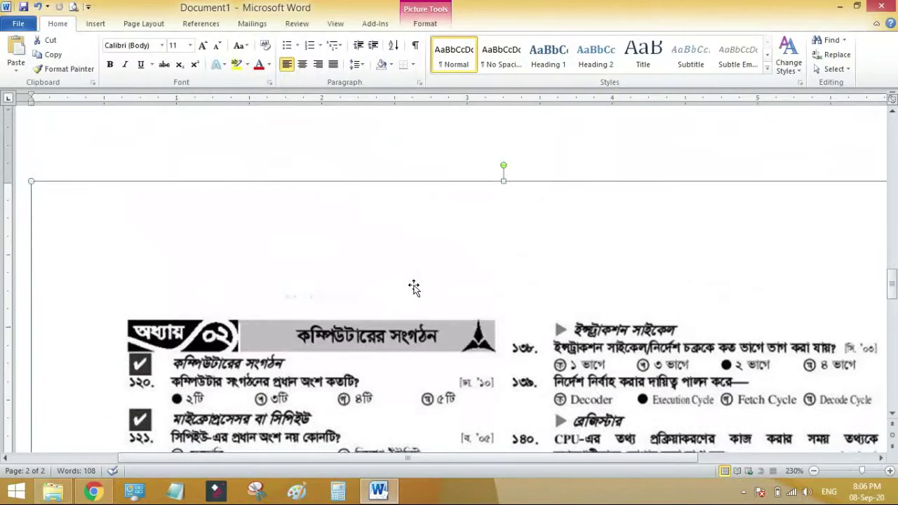
pyautogui.scroll(-1, 419, 140)
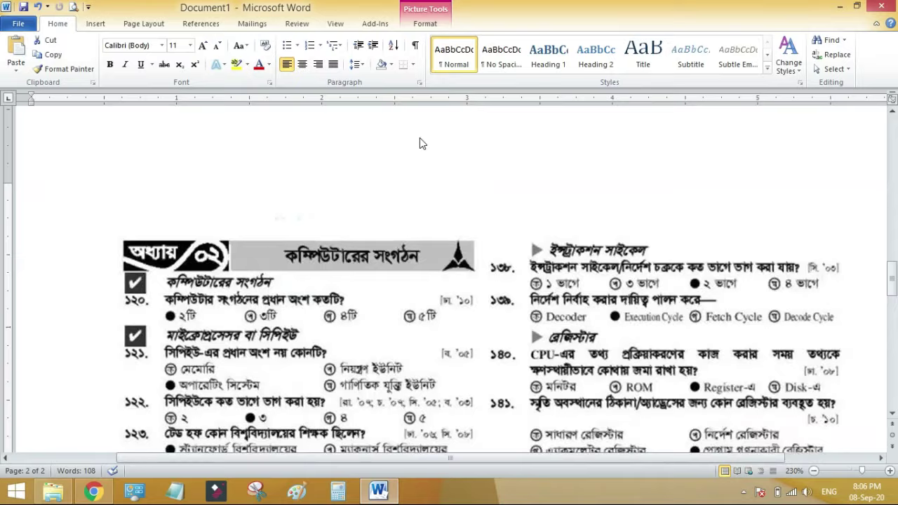
pyautogui.keyDown('ctrl'); pyautogui.scroll(-4, 420, 141); pyautogui.keyUp('ctrl')
pyautogui.keyDown('ctrl'); pyautogui.scroll(-3, 437, 249); pyautogui.keyUp('ctrl')
pyautogui.scroll(20, 437, 246)
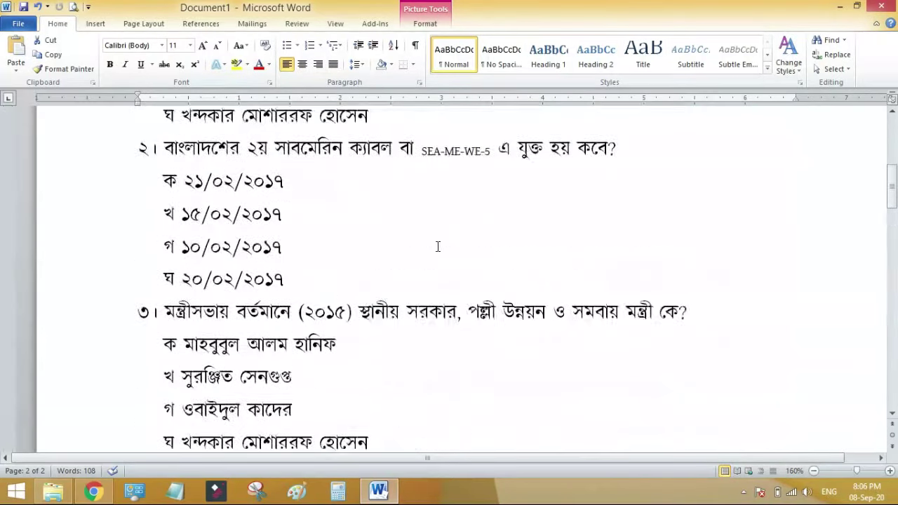
pyautogui.scroll(-5, 437, 244)
pyautogui.keyDown('ctrl'); pyautogui.scroll(-2, 438, 244); pyautogui.keyUp('ctrl')
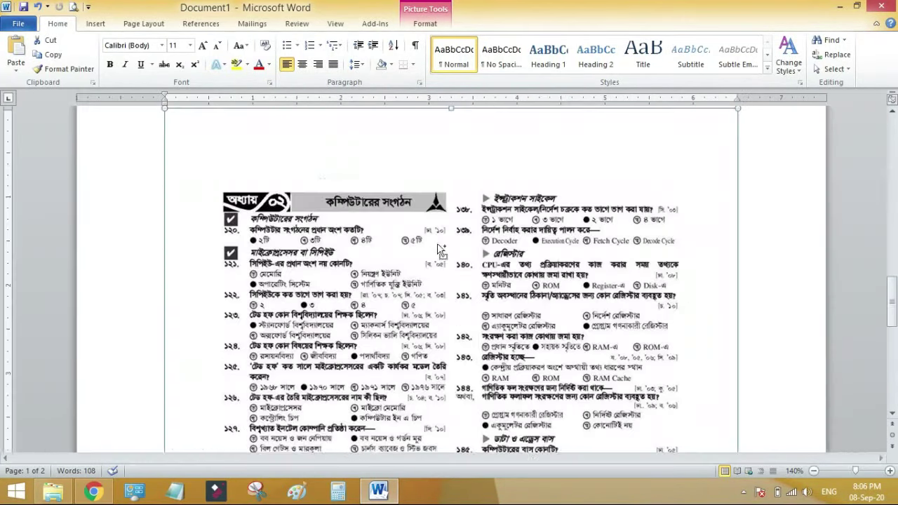
pyautogui.scroll(10, 438, 243)
pyautogui.scroll(5, 438, 242)
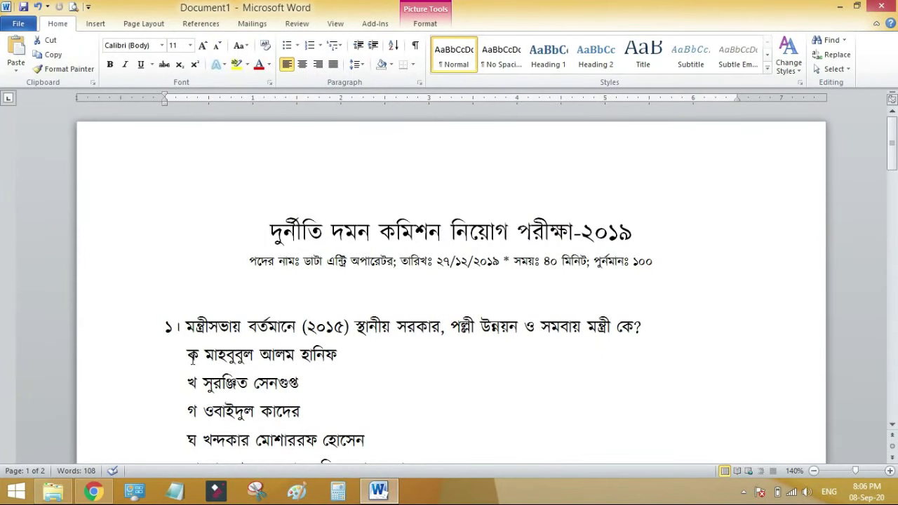
pyautogui.scroll(-2, 343, 306)
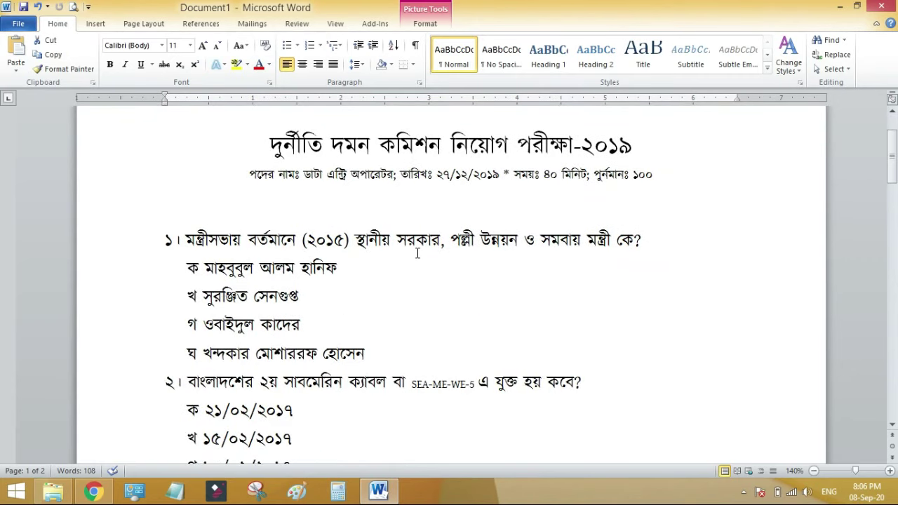
# Step: Create a new blank document and set its paper size to A4
pyautogui.hotkey('ctrl', 'n')
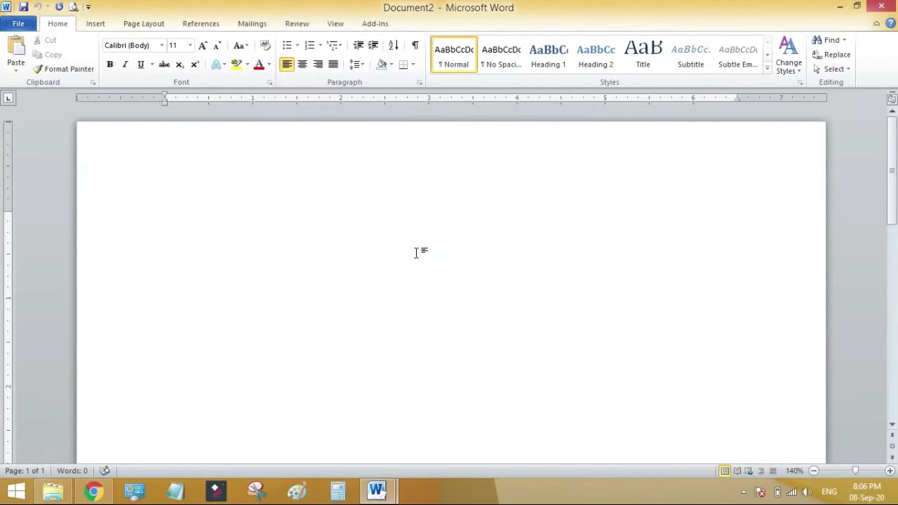
pyautogui.click(143, 27)
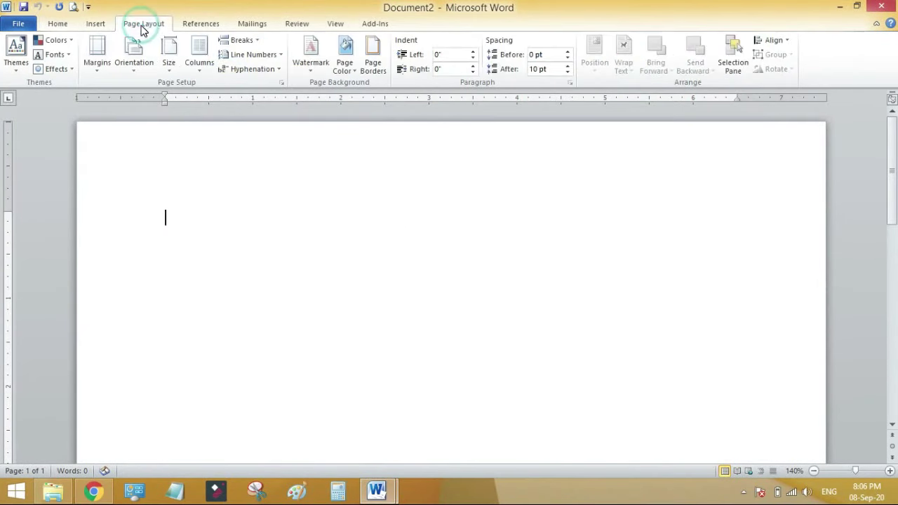
pyautogui.click(282, 83)
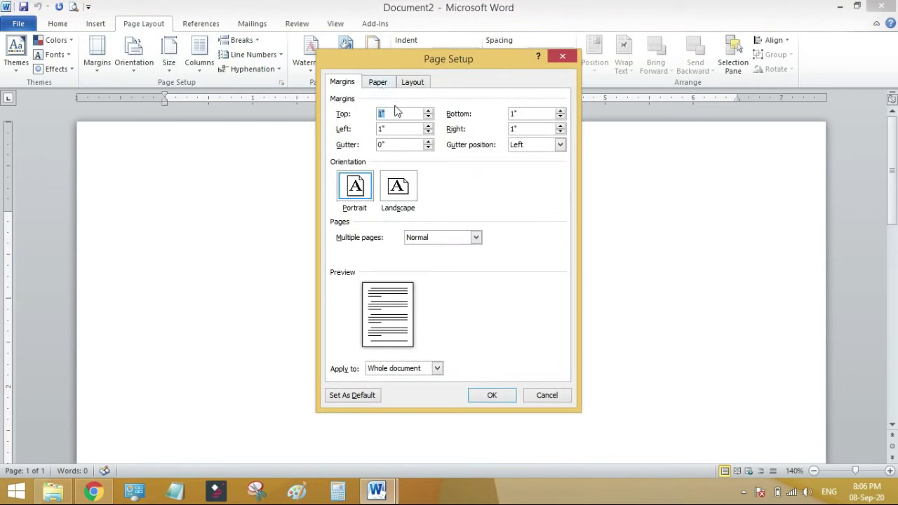
pyautogui.click(381, 84)
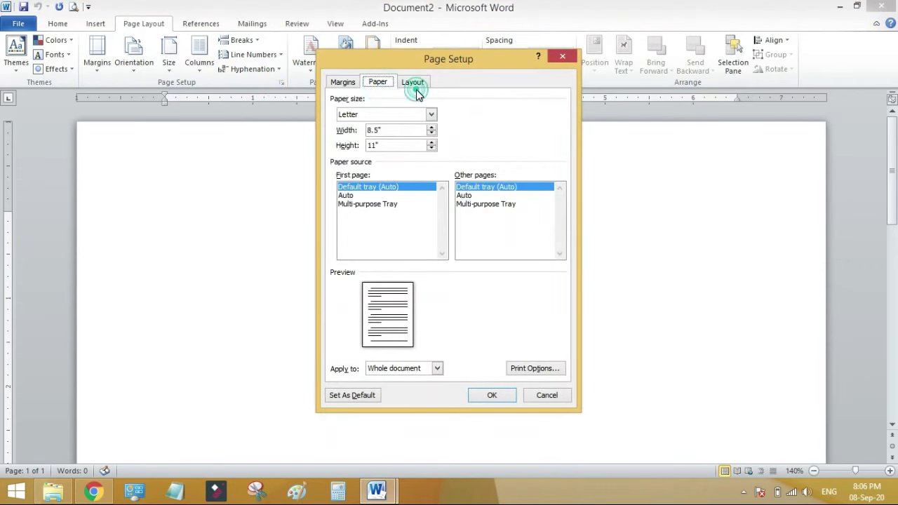
pyautogui.click(413, 83)
pyautogui.click(556, 56)
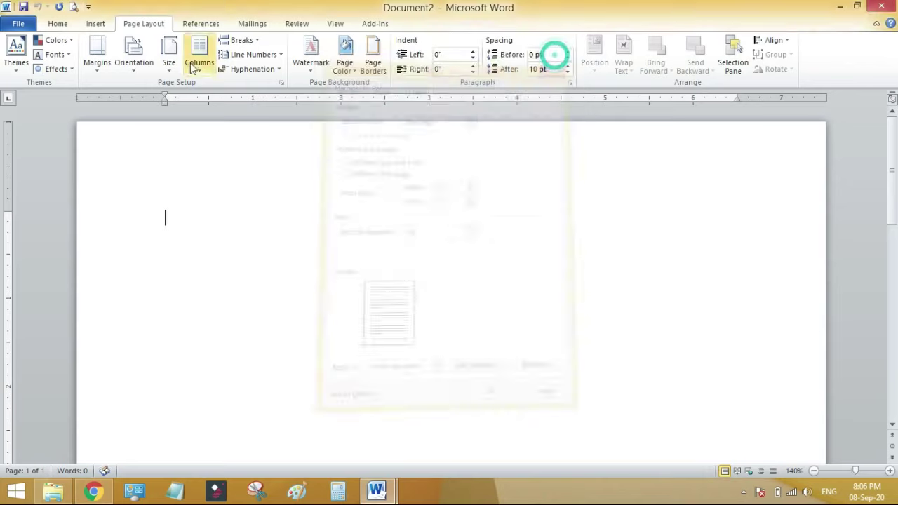
pyautogui.click(174, 69)
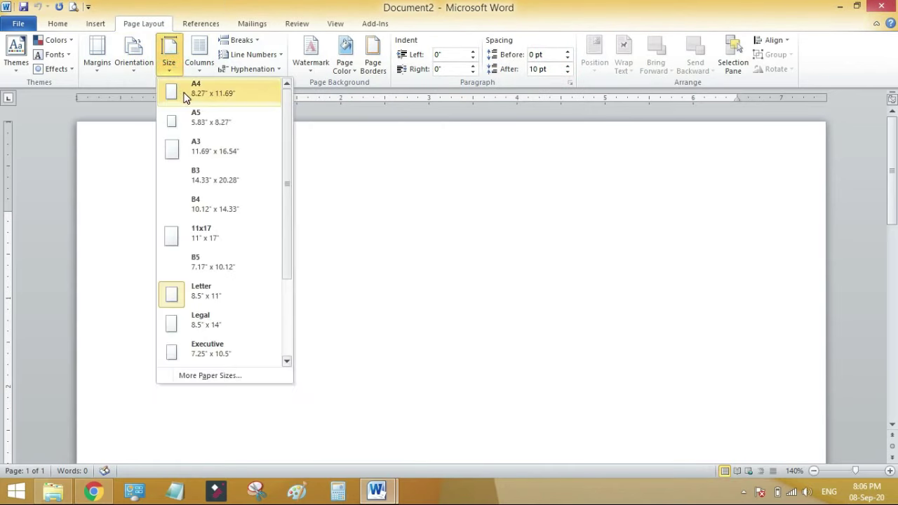
pyautogui.click(184, 95)
# Step: Apply the Narrow margins preset to the new document and check the margins in Page Setup
pyautogui.click(118, 74)
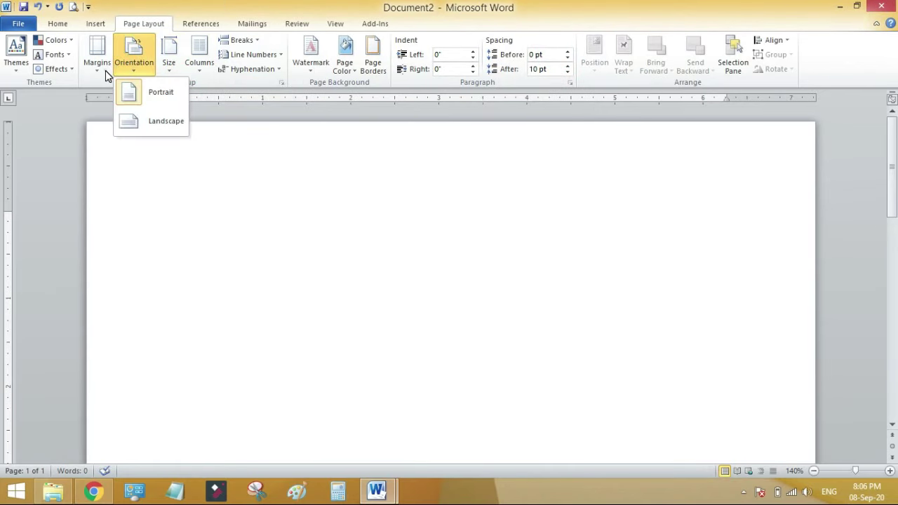
pyautogui.click(106, 70)
pyautogui.click(135, 139)
pyautogui.click(282, 82)
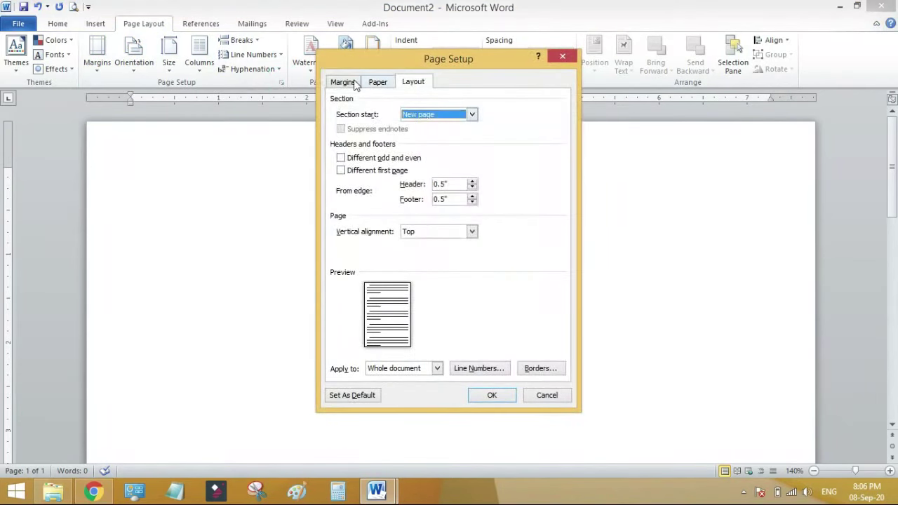
pyautogui.click(343, 82)
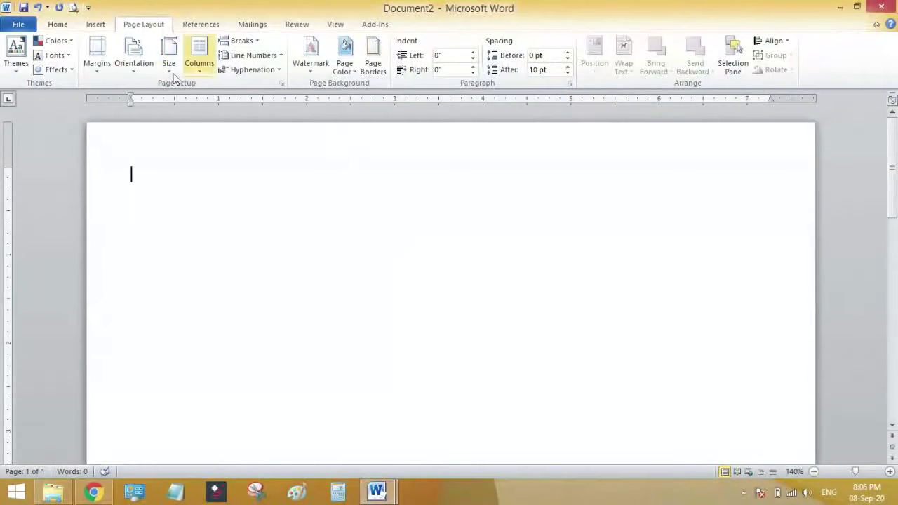
# Step: Set the line spacing to 1.0 and remove the space after the paragraph
pyautogui.click(59, 25)
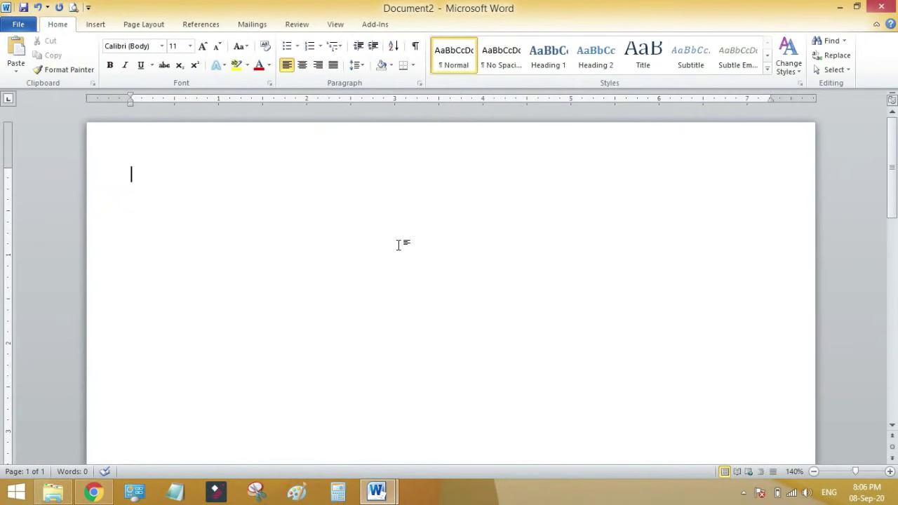
pyautogui.click(356, 65)
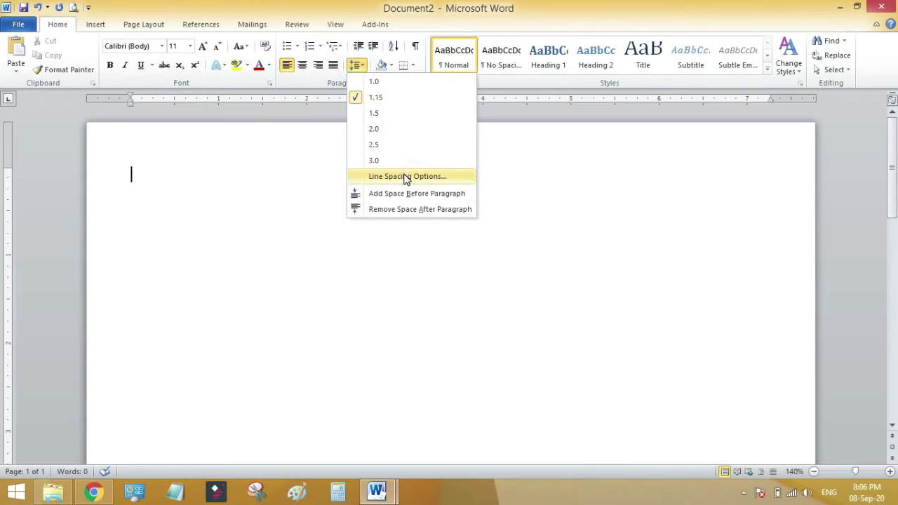
pyautogui.click(374, 83)
pyautogui.click(356, 65)
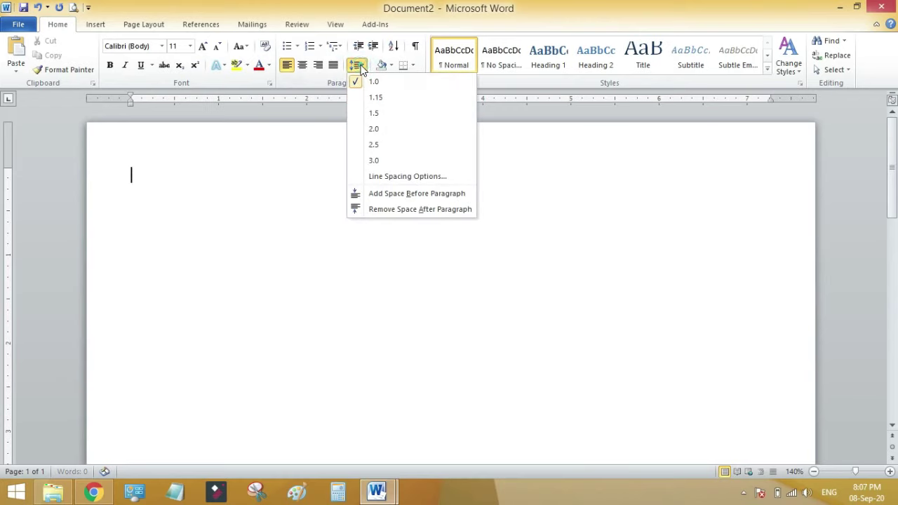
pyautogui.click(390, 209)
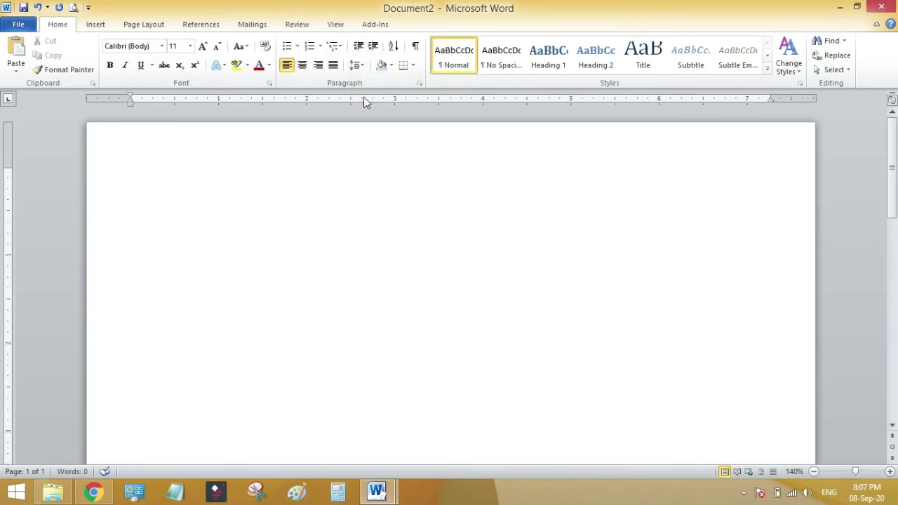
# Step: Enable "Don't add space between paragraphs of the same style" for the paragraph and centre its alignment
pyautogui.click(356, 64)
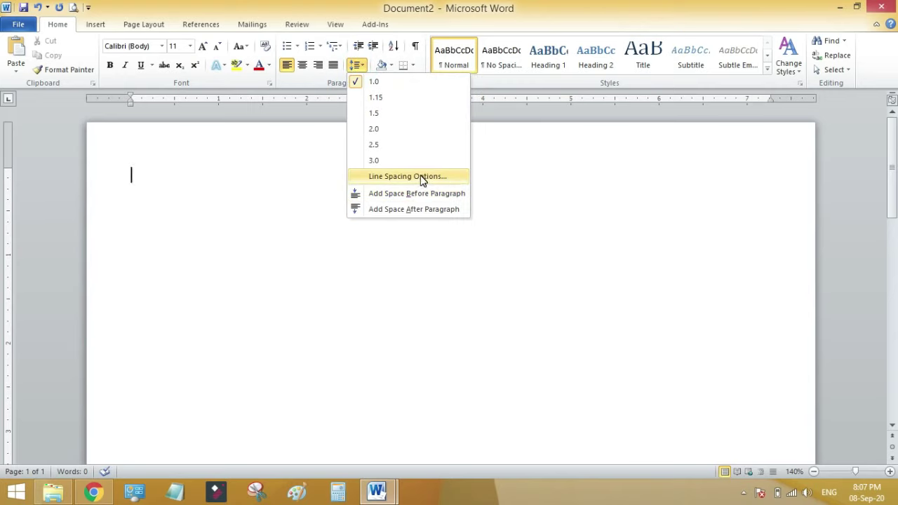
pyautogui.click(422, 177)
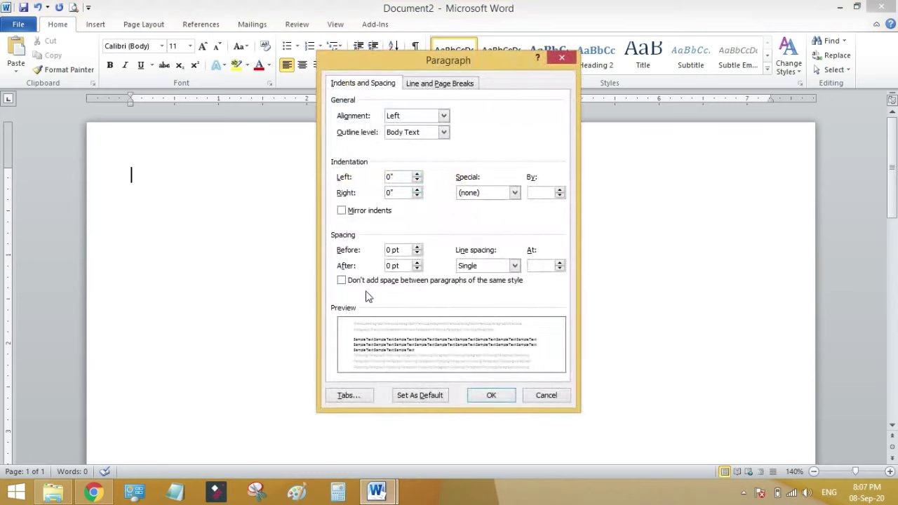
pyautogui.click(342, 281)
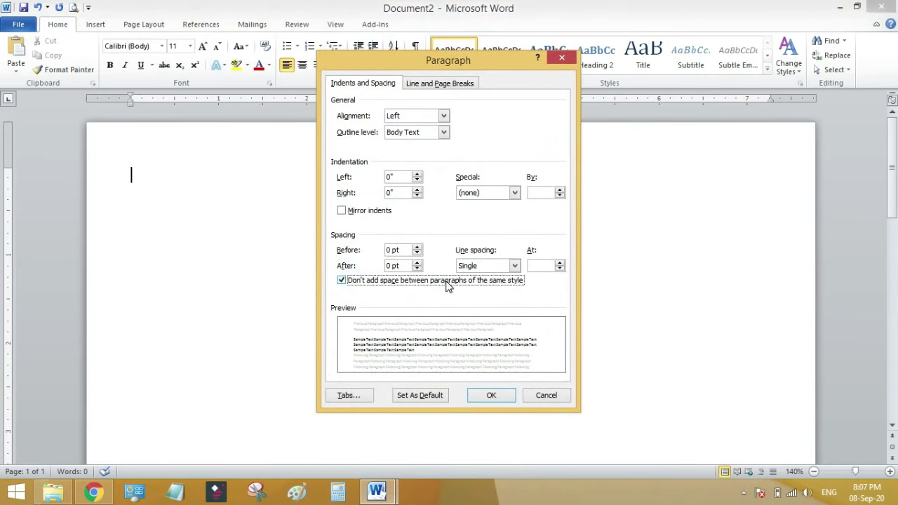
pyautogui.click(492, 393)
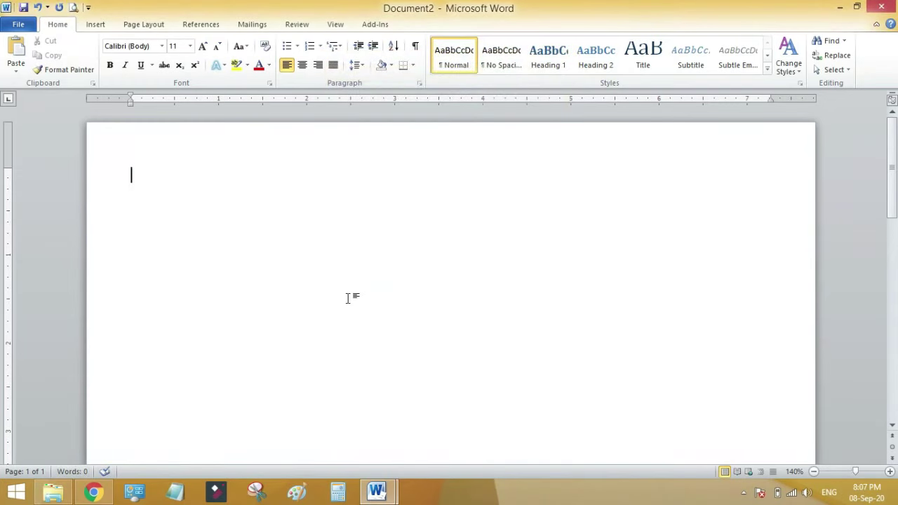
pyautogui.click(301, 66)
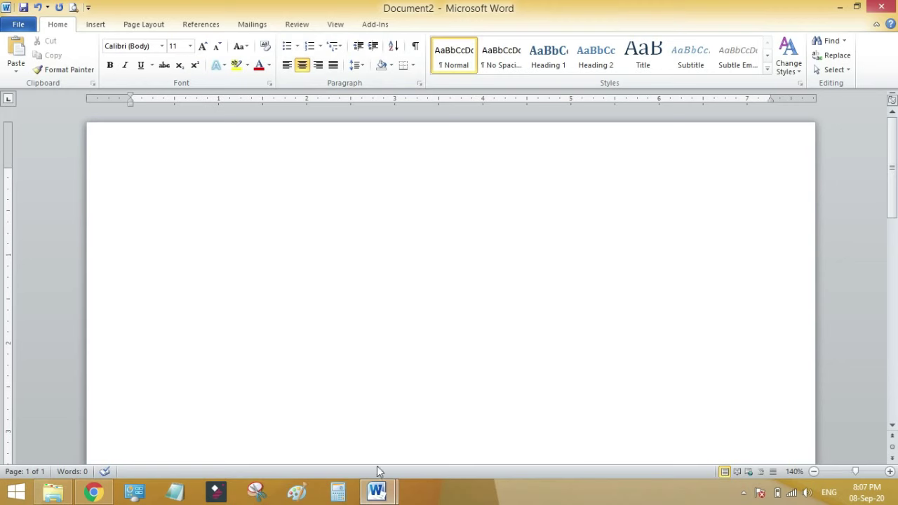
# Step: Copy the exam title and the post, date, time and marks line from Document1, and return to Document2
pyautogui.moveTo(377, 491)
pyautogui.click(329, 443)
pyautogui.scroll(3, 339, 391)
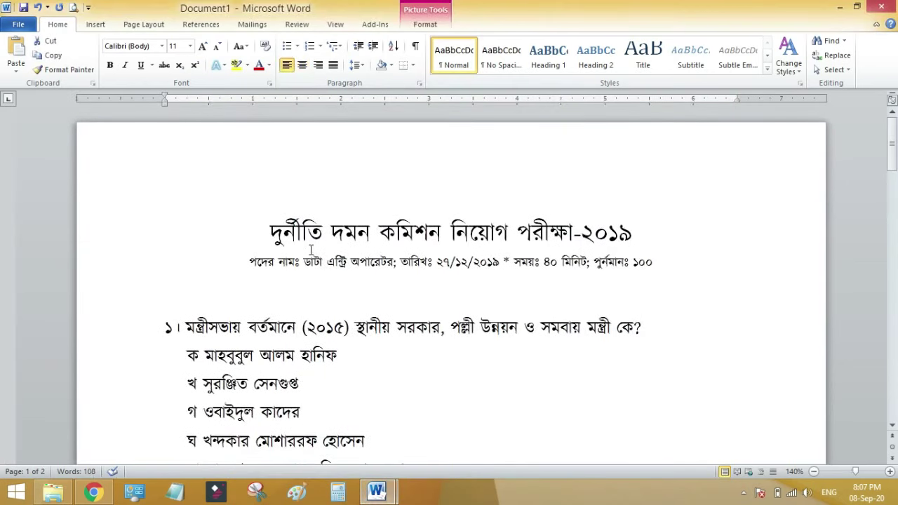
pyautogui.moveTo(272, 230); pyautogui.dragTo(487, 238)
pyautogui.click(418, 431)
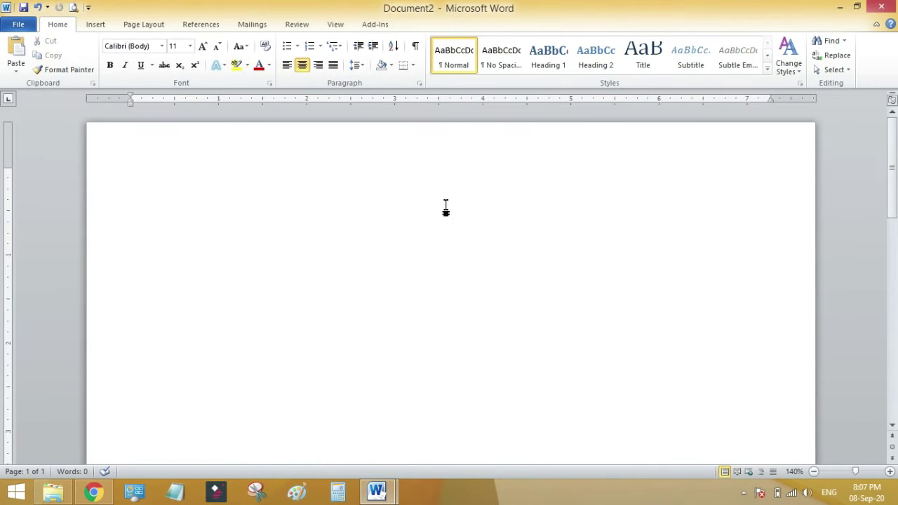
# Step: Paste the heading "দুর্নীতি দমন কমিশন নিয়োগ পরীক্ষা-২০১৯" and its details line into the page header, and return to the body
pyautogui.click(451, 176)
pyautogui.doubleClick(457, 136)
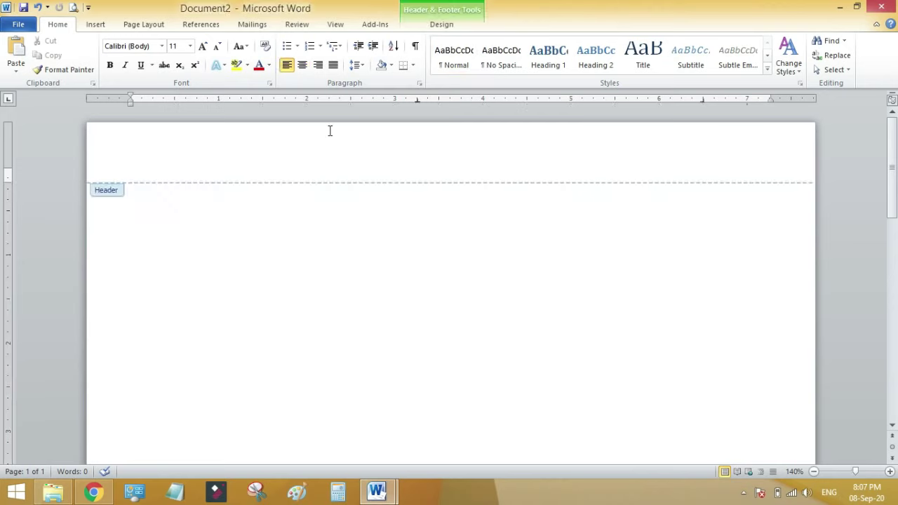
pyautogui.write('দুর্নীতি দমন কমিশন নিয়োগ পরীক্ষা-২০১৯ পদের নামঃ ডাটা এন্ট্রি অপারেটর; তারিখঃ ২৭/১২/২০১৯ * সময়ঃ ৪০ মিনিট; পূর্নমানঃ ১০০')
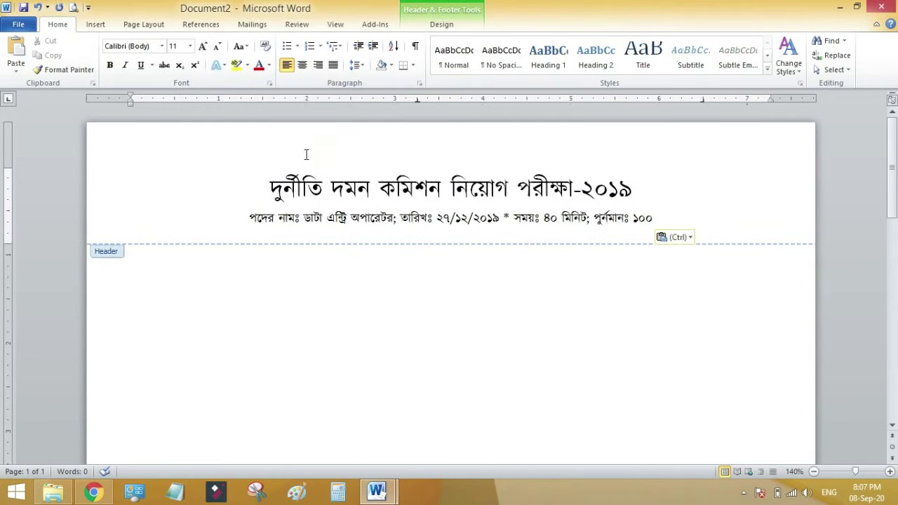
pyautogui.doubleClick(398, 303)
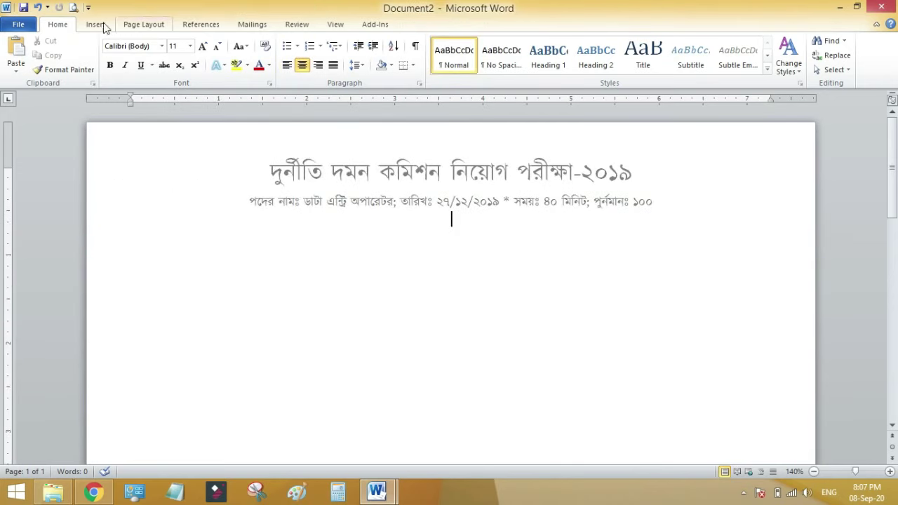
# Step: Check the page in print preview and add a blank line at the start of the body
pyautogui.click(73, 9)
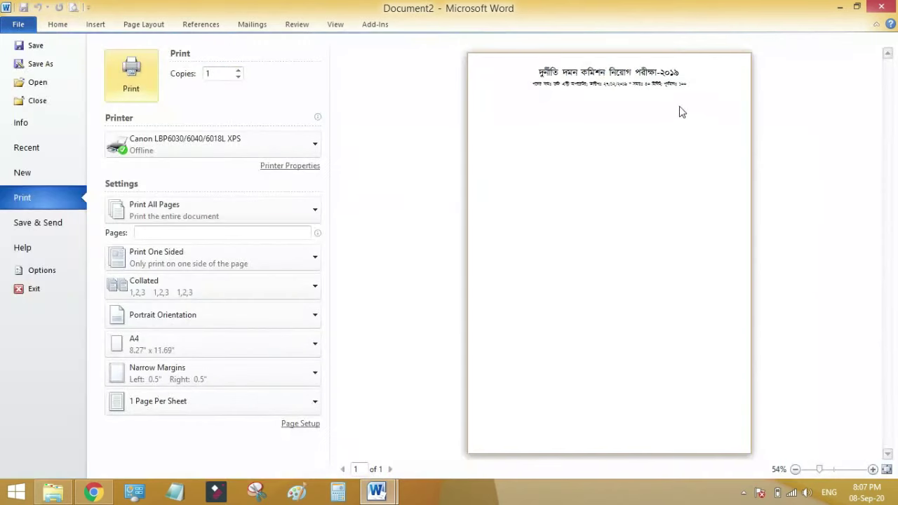
pyautogui.press('Escape')
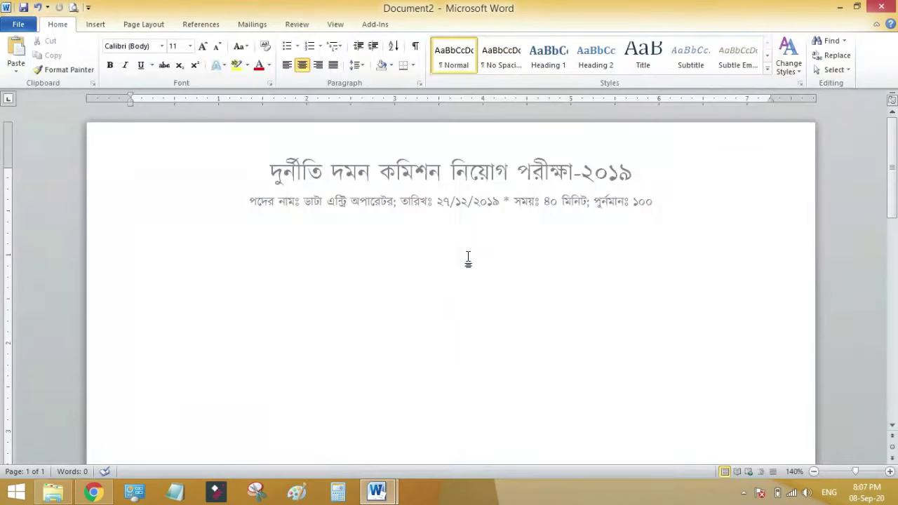
pyautogui.press('Return')
# Step: Examine the column layout of the scanned question page in Document1 and return to Document2
pyautogui.moveTo(377, 491)
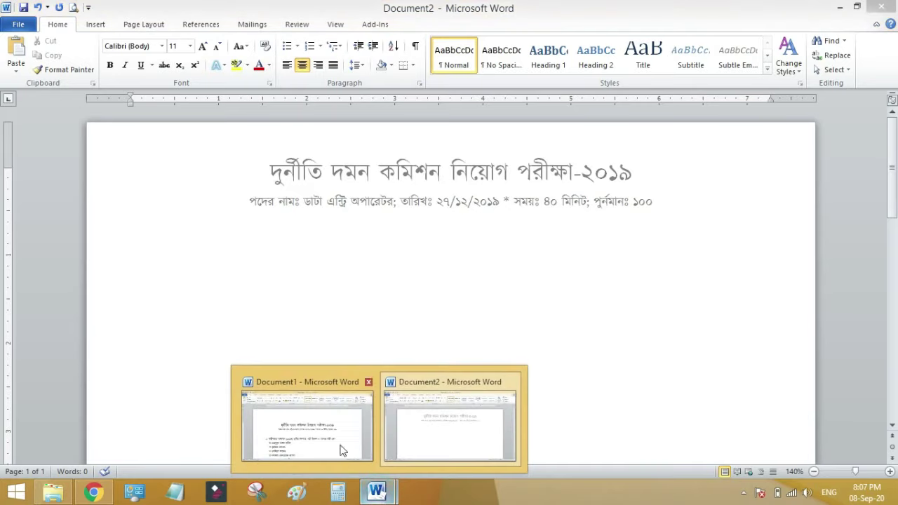
pyautogui.click(329, 430)
pyautogui.scroll(-15, 385, 370)
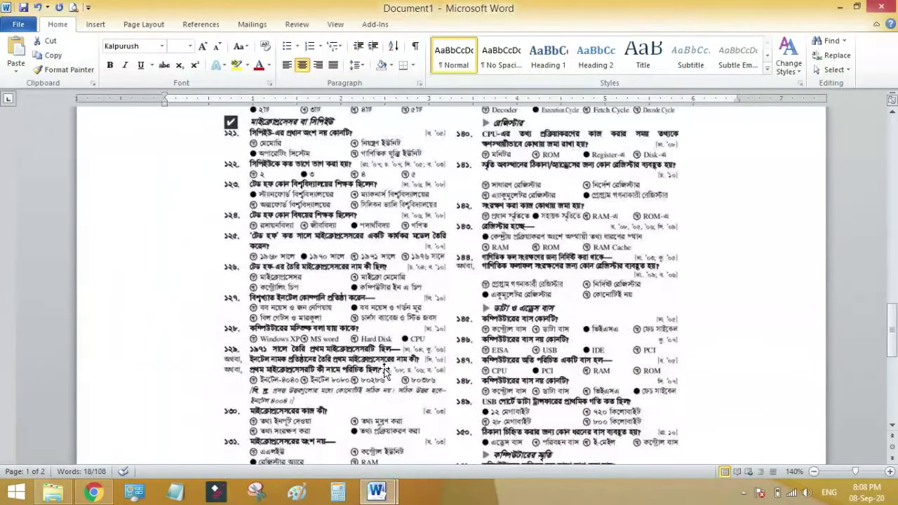
pyautogui.scroll(5, 385, 370)
pyautogui.moveTo(377, 491)
pyautogui.click(461, 415)
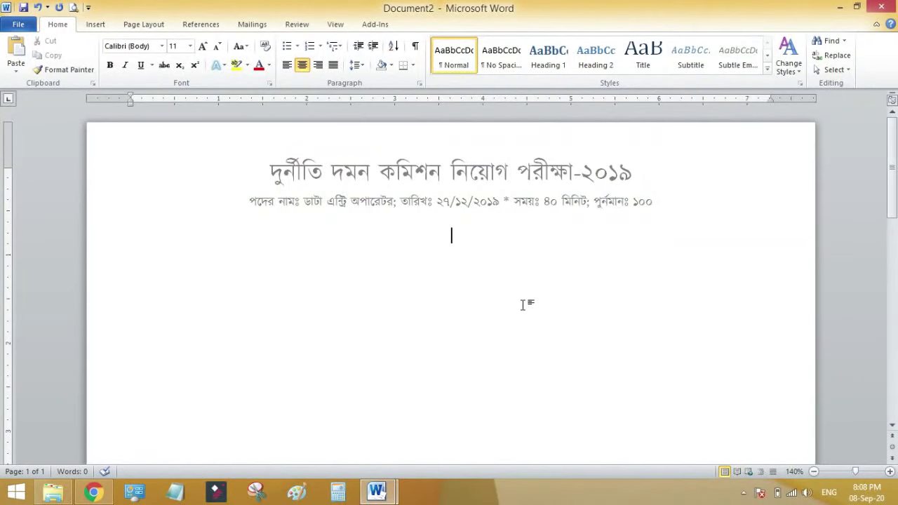
# Step: Lay out the whole document in two equal columns with a dividing line between them
pyautogui.click(149, 27)
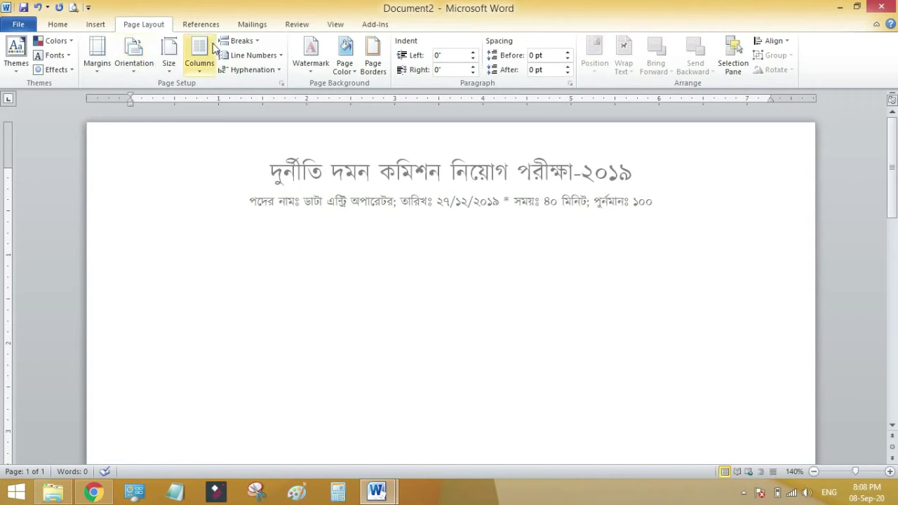
pyautogui.click(201, 66)
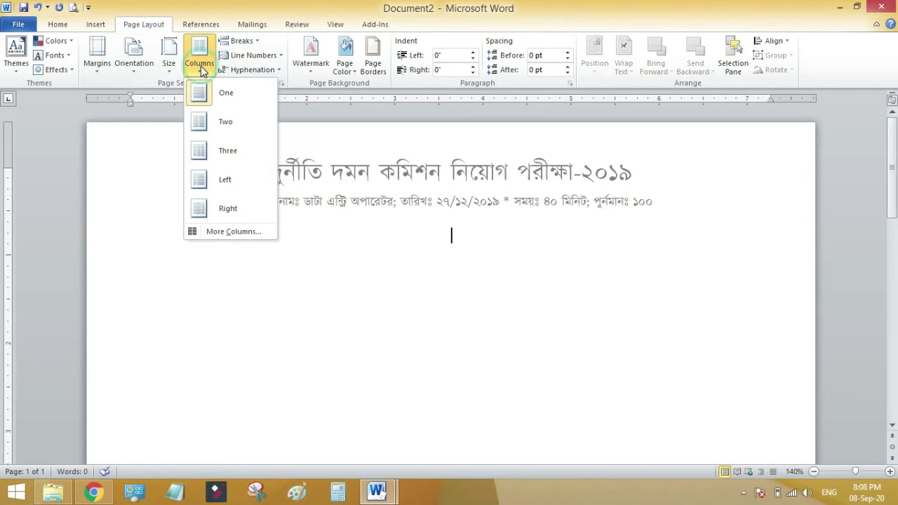
pyautogui.click(236, 232)
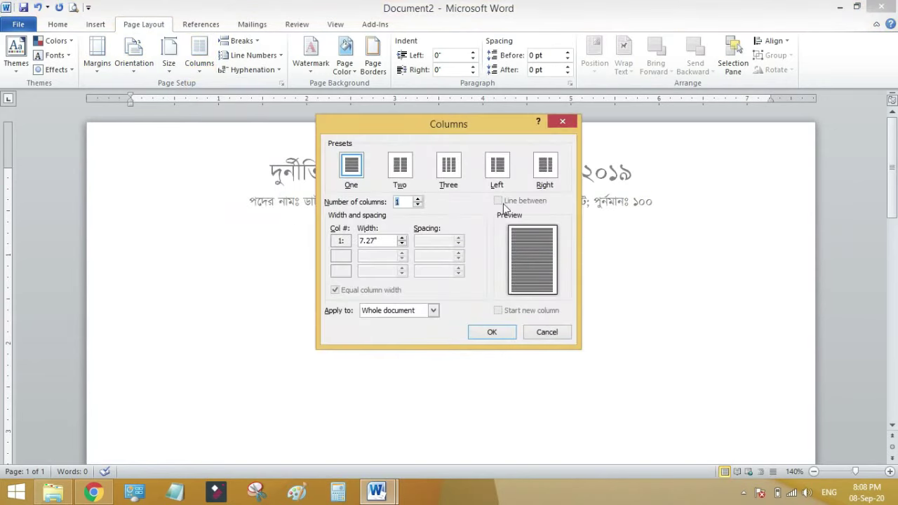
pyautogui.click(397, 175)
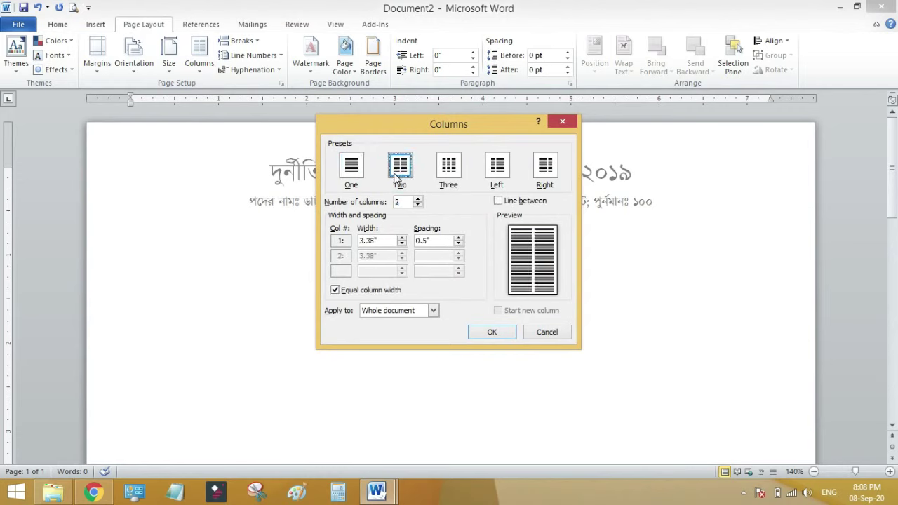
pyautogui.click(498, 202)
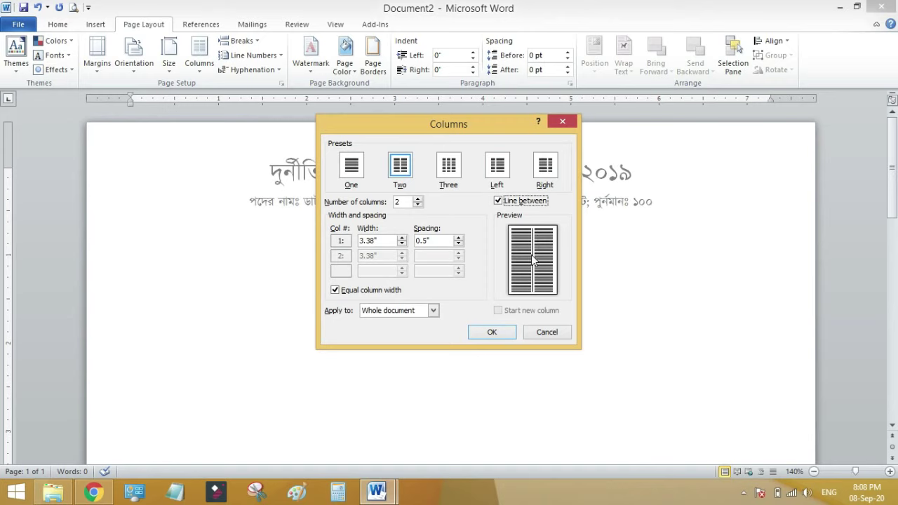
pyautogui.click(509, 338)
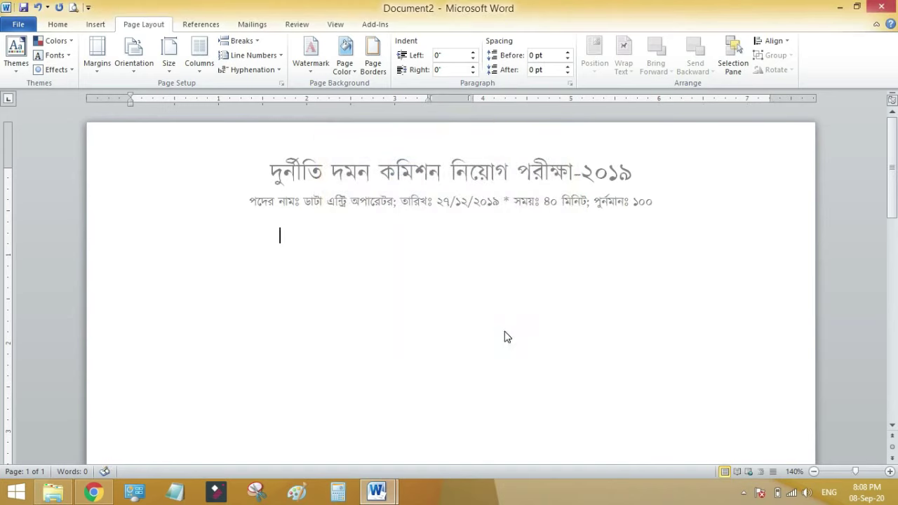
pyautogui.click(596, 258)
pyautogui.click(290, 252)
pyautogui.click(275, 241)
# Step: Turn on the display of text boundaries in Word's advanced options
pyautogui.click(18, 24)
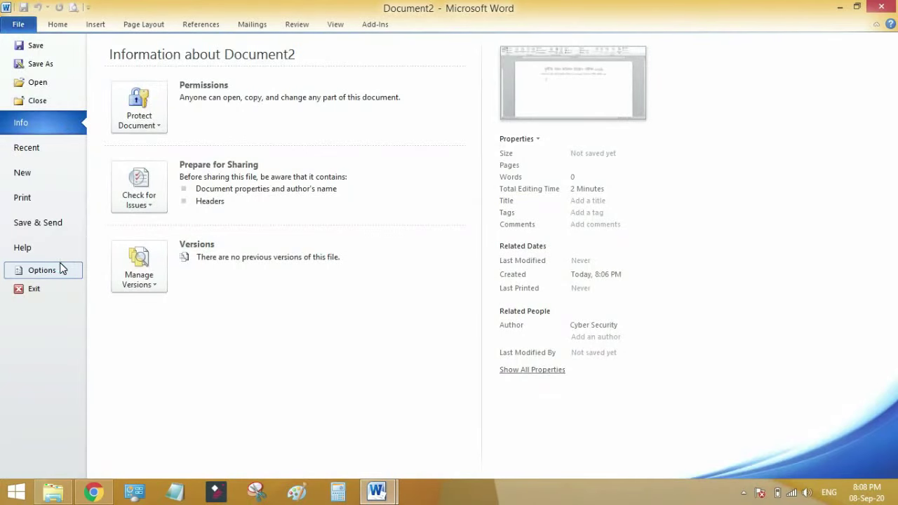
pyautogui.click(42, 269)
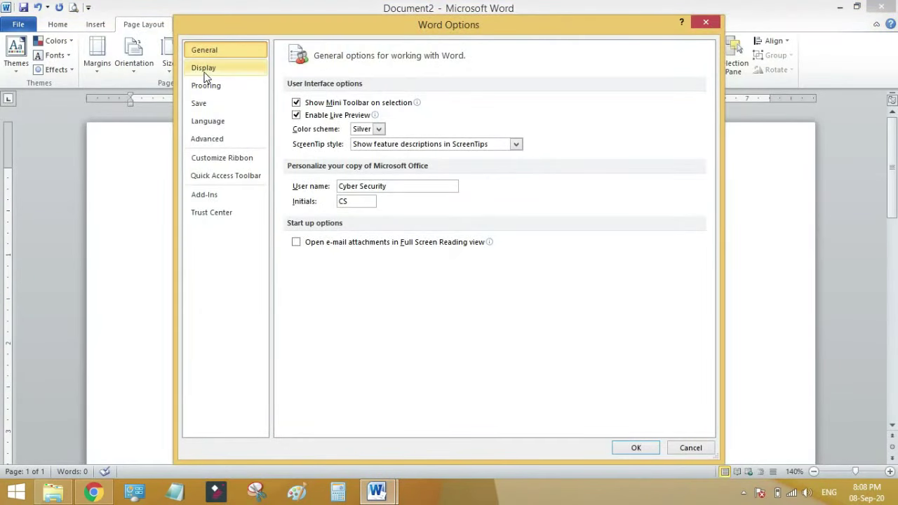
pyautogui.click(205, 72)
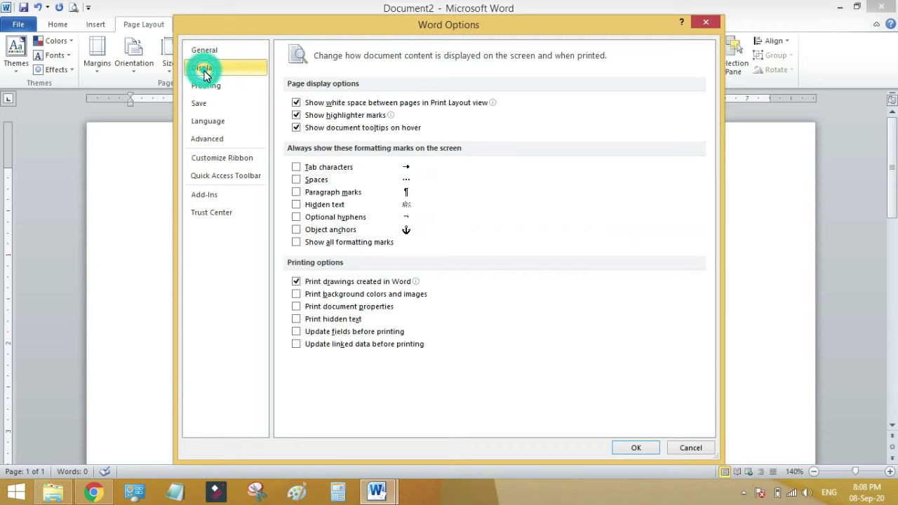
pyautogui.click(212, 140)
pyautogui.scroll(-10, 334, 266)
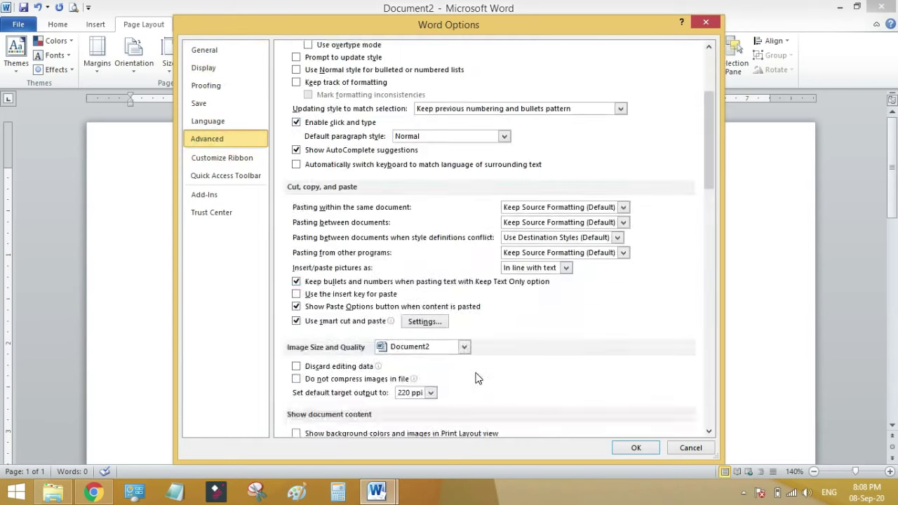
pyautogui.click(317, 257)
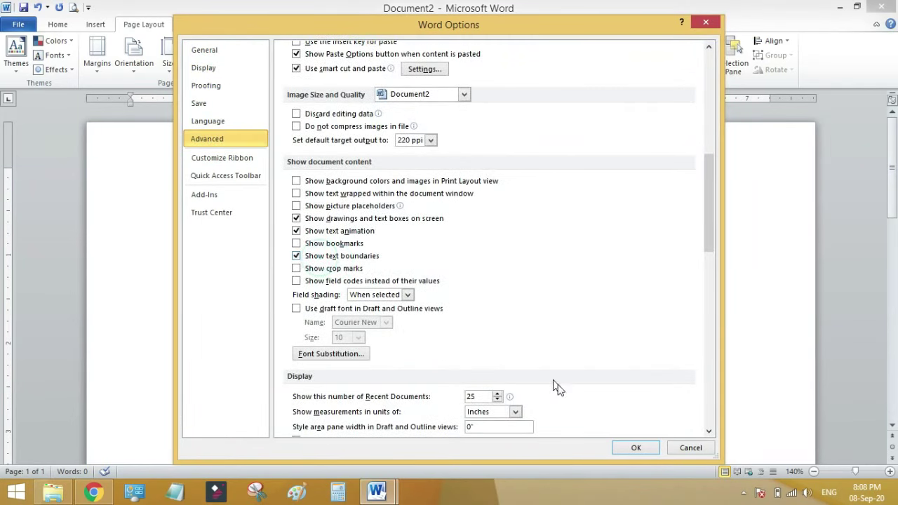
pyautogui.click(636, 447)
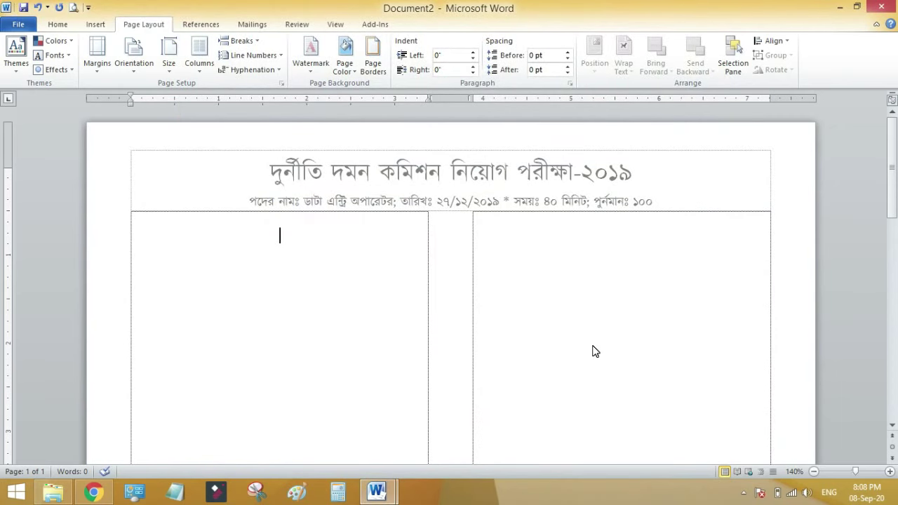
# Step: Left-align the empty paragraph at the start of the first column
pyautogui.scroll(-1, 593, 351)
pyautogui.scroll(1, 435, 288)
pyautogui.click(58, 25)
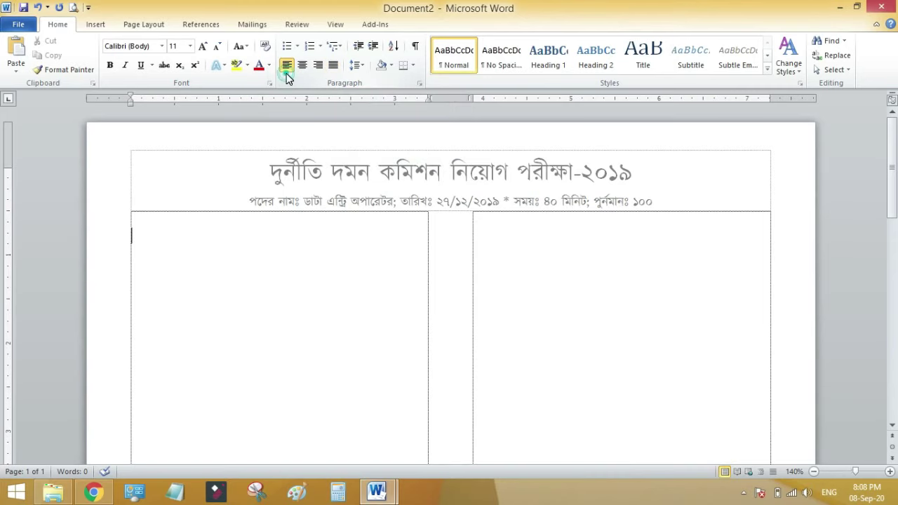
# Step: Copy the questions with their answer options from Document1 and paste them into the first column of Document2
pyautogui.moveTo(393, 497)
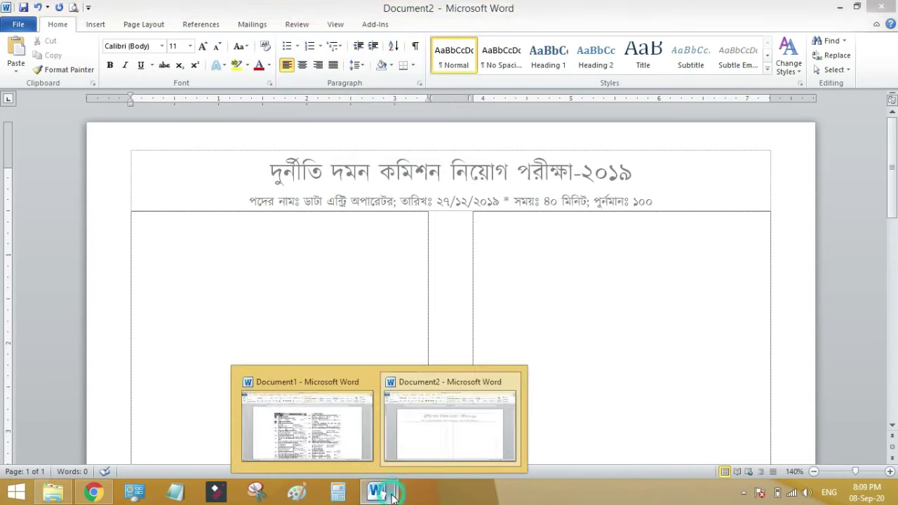
pyautogui.click(308, 425)
pyautogui.moveTo(299, 388); pyautogui.dragTo(165, 331)
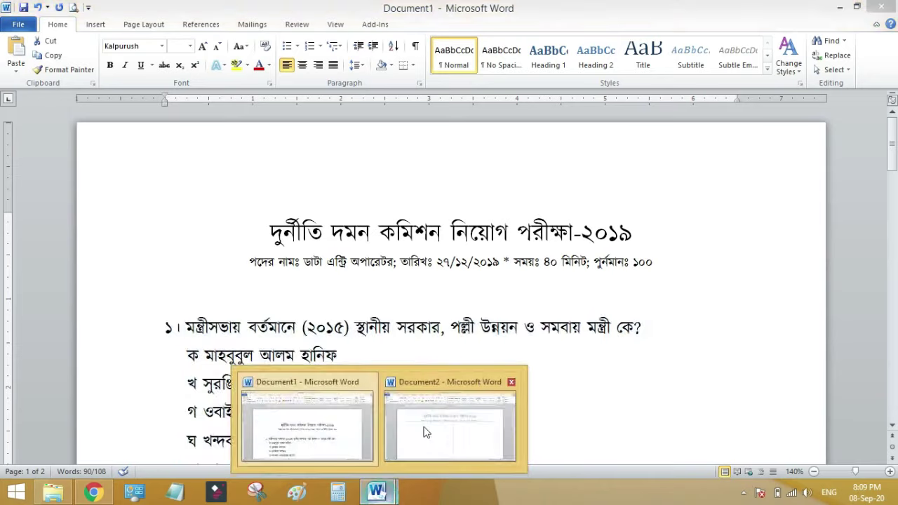
pyautogui.click(452, 426)
pyautogui.scroll(3, 279, 307)
pyautogui.click(134, 185)
# Step: Set the font size of all the pasted question text to 10
pyautogui.hotkey('ctrl', 'a')
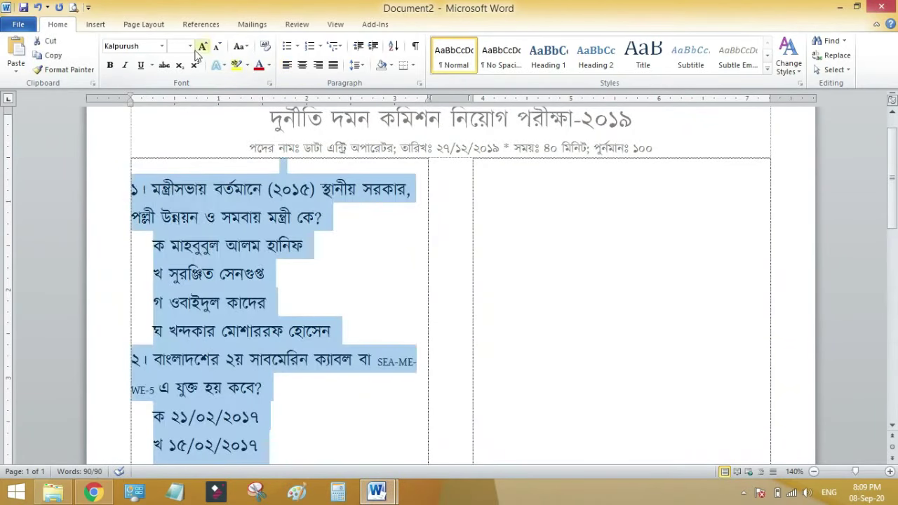
pyautogui.click(189, 46)
pyautogui.click(179, 83)
pyautogui.click(267, 248)
pyautogui.scroll(-3, 267, 249)
pyautogui.scroll(3, 268, 249)
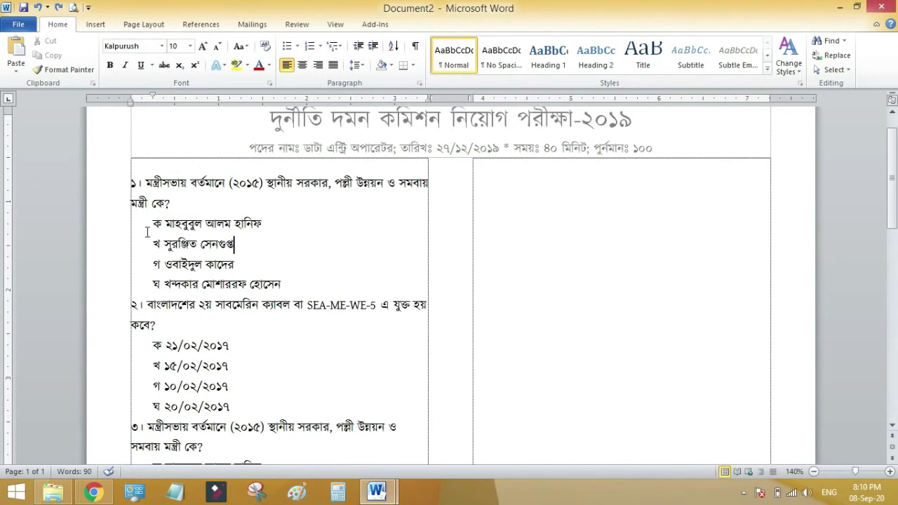
# Step: Set the option letters ক, খ, গ and ঘ of questions ১ and ২ in the NesarulOMR font to give them circles
pyautogui.doubleClick(155, 223)
pyautogui.click(154, 223)
pyautogui.doubleClick(153, 223)
pyautogui.keyDown('ctrl'); pyautogui.doubleClick(155, 244); pyautogui.keyUp('ctrl')
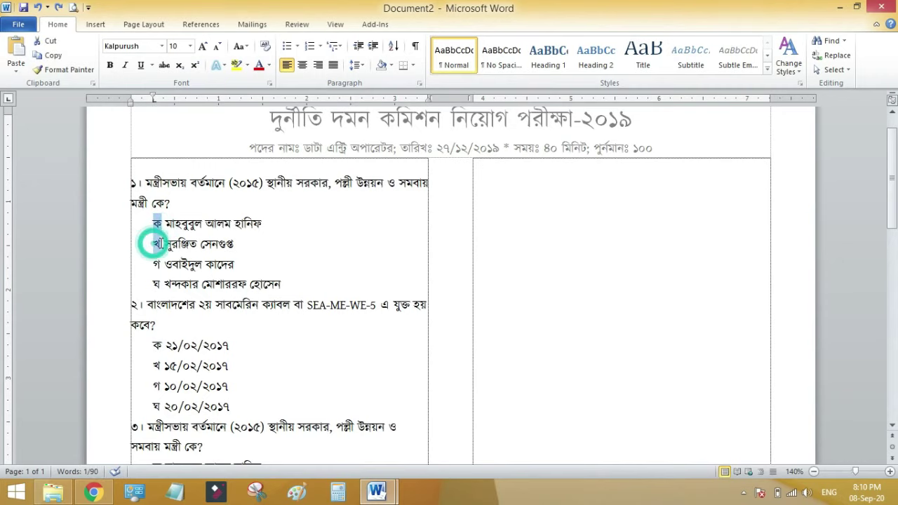
pyautogui.keyDown('ctrl'); pyautogui.doubleClick(156, 264); pyautogui.keyUp('ctrl')
pyautogui.keyDown('ctrl'); pyautogui.doubleClick(155, 285); pyautogui.keyUp('ctrl')
pyautogui.keyDown('ctrl'); pyautogui.doubleClick(156, 345); pyautogui.keyUp('ctrl')
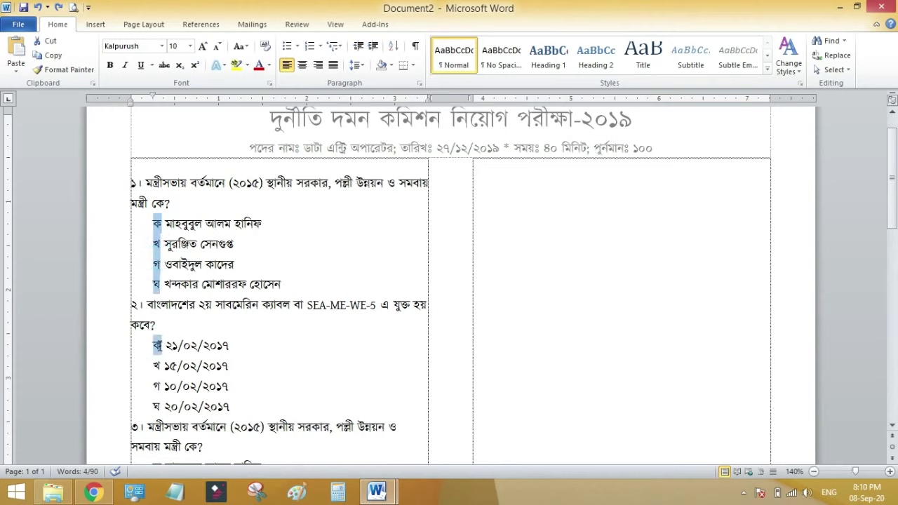
pyautogui.moveTo(155, 387); pyautogui.dragTo(158, 405)
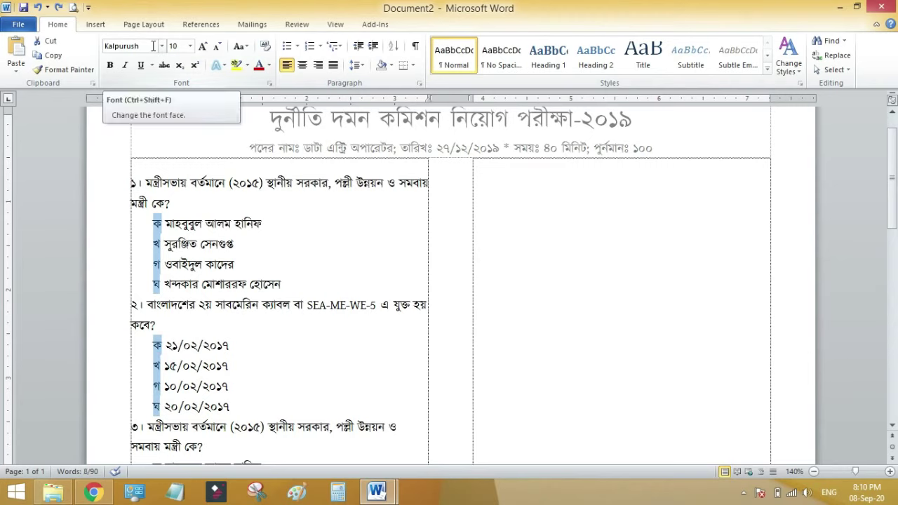
pyautogui.click(163, 47)
pyautogui.click(160, 122)
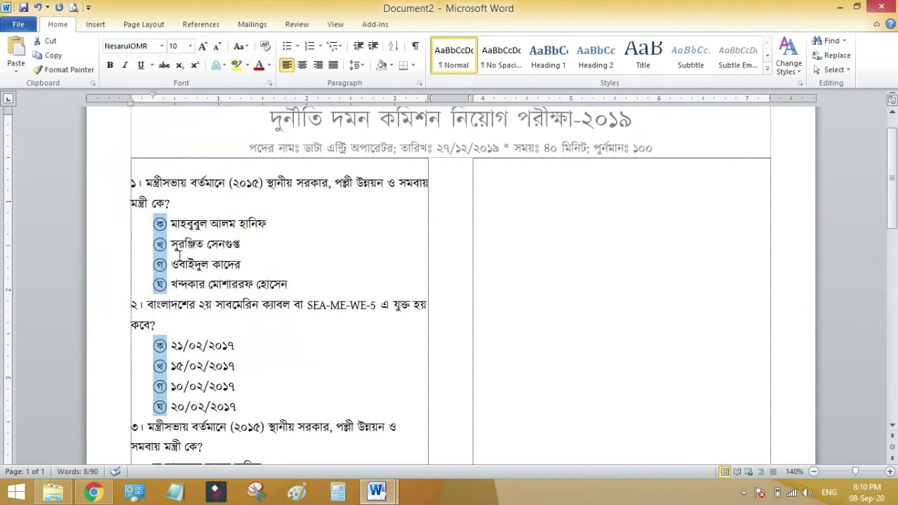
pyautogui.click(170, 224)
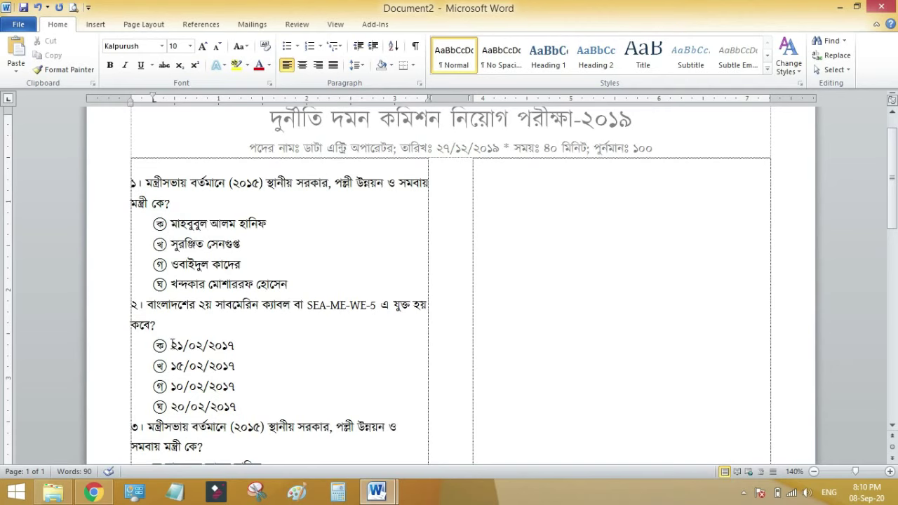
# Step: Copy the circled option letters ক, খ, গ and ঘ of question ২ and paste them below question ৪
pyautogui.scroll(-3, 184, 363)
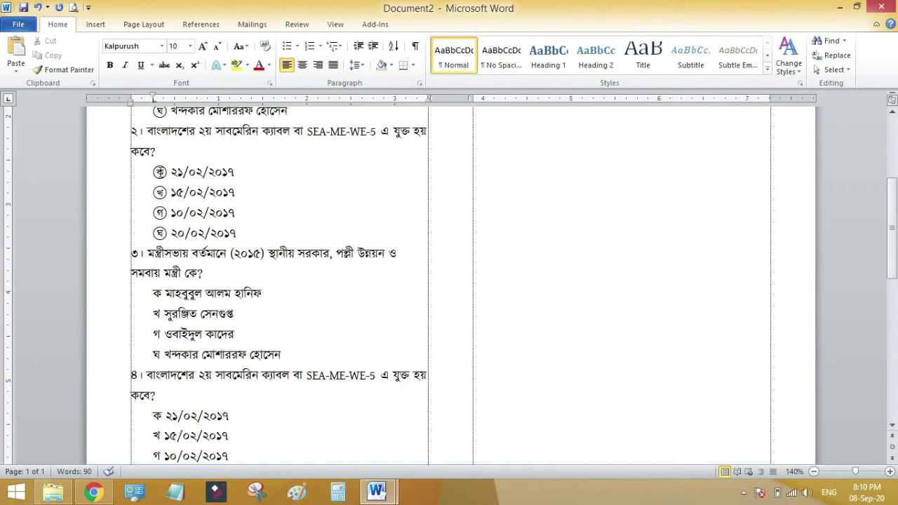
pyautogui.doubleClick(161, 292)
pyautogui.click(160, 311)
pyautogui.tripleClick(160, 172)
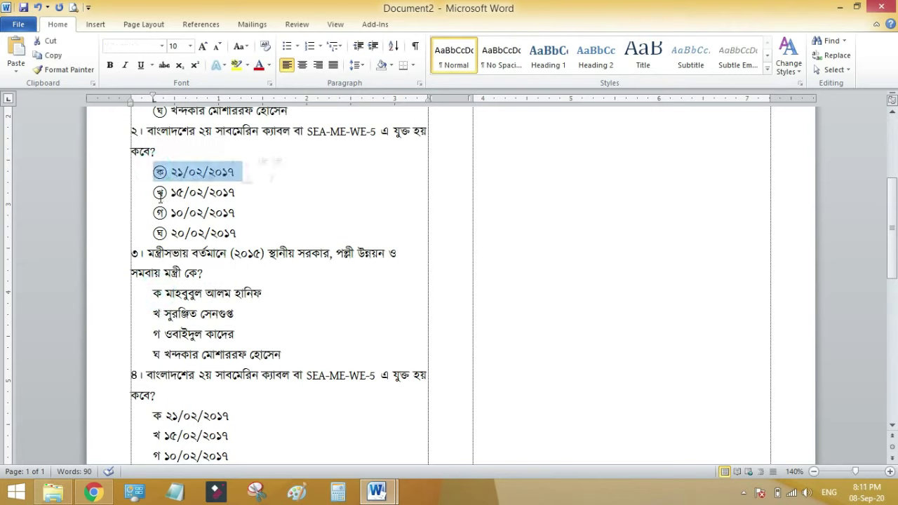
pyautogui.moveTo(160, 173); pyautogui.dragTo(166, 238)
pyautogui.hotkey('ctrl', 'c')
pyautogui.scroll(-3, 189, 295)
pyautogui.click(261, 255)
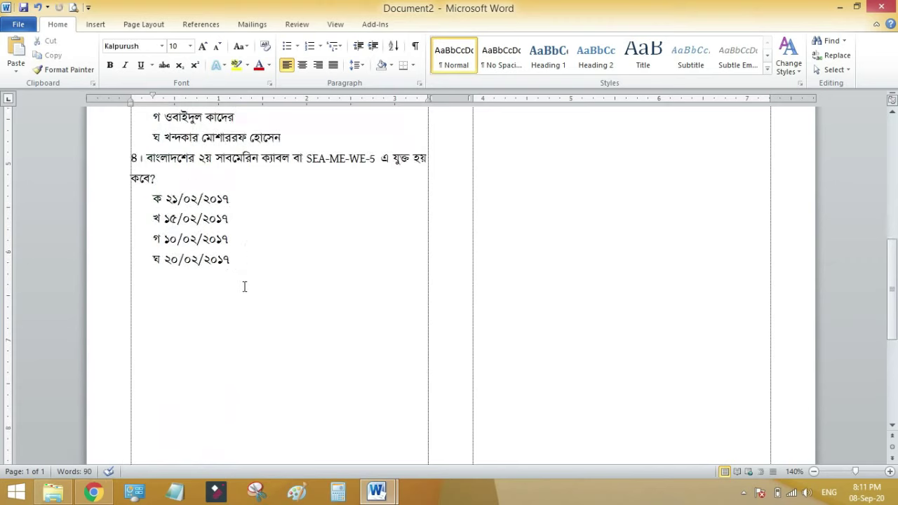
pyautogui.press('Return')
pyautogui.hotkey('ctrl', 'v')
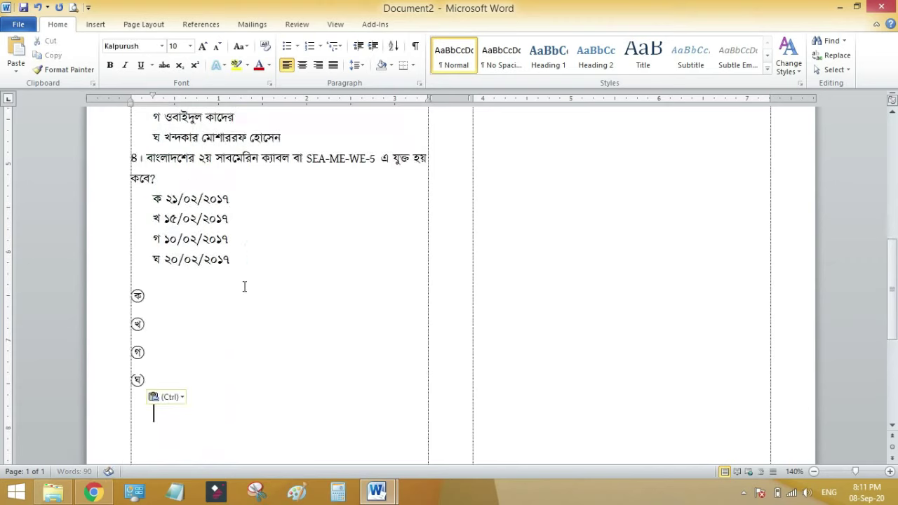
# Step: Copy the question ৪ text and paste it directly above the pasted circled letters
pyautogui.tripleClick(162, 180)
pyautogui.hotkey('ctrl', 'c')
pyautogui.click(139, 272)
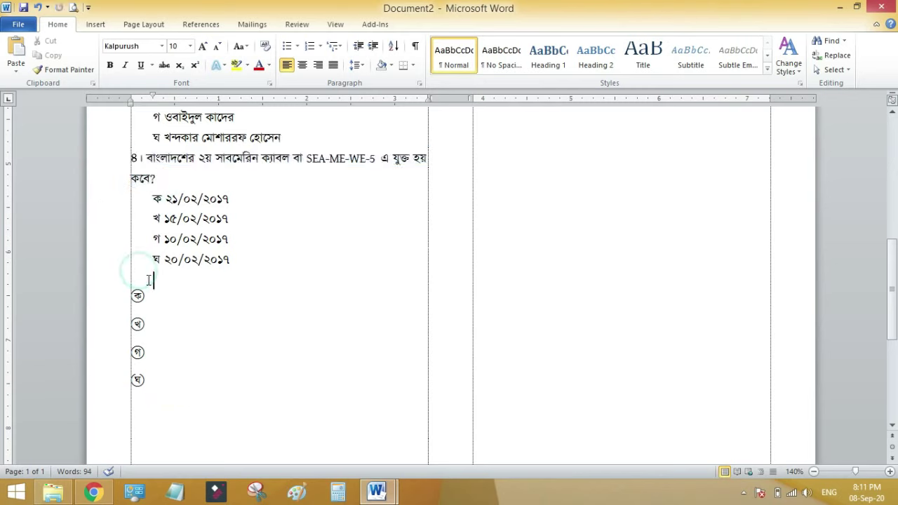
pyautogui.hotkey('ctrl', 'v')
pyautogui.press('Delete')
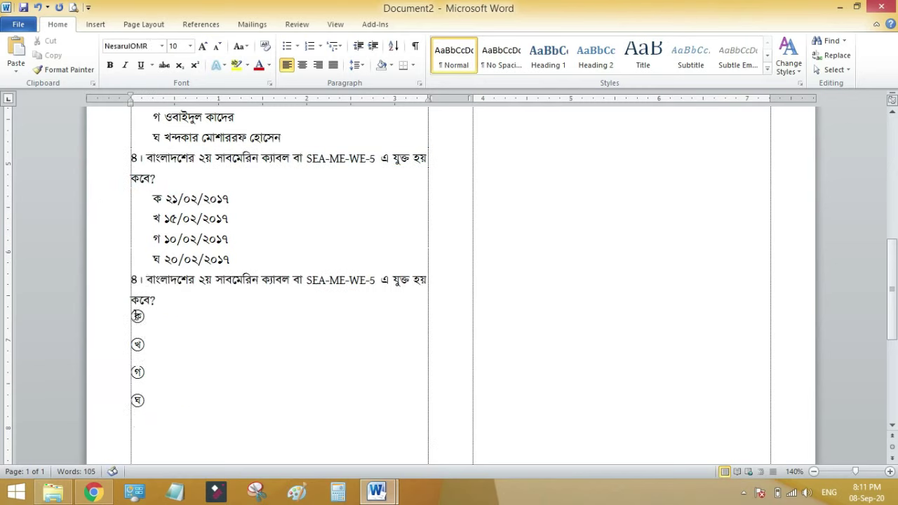
# Step: Indent each of the four pasted circled letters under the copied question
pyautogui.press('Tab')
pyautogui.click(133, 344)
pyautogui.press('Tab')
pyautogui.click(131, 370)
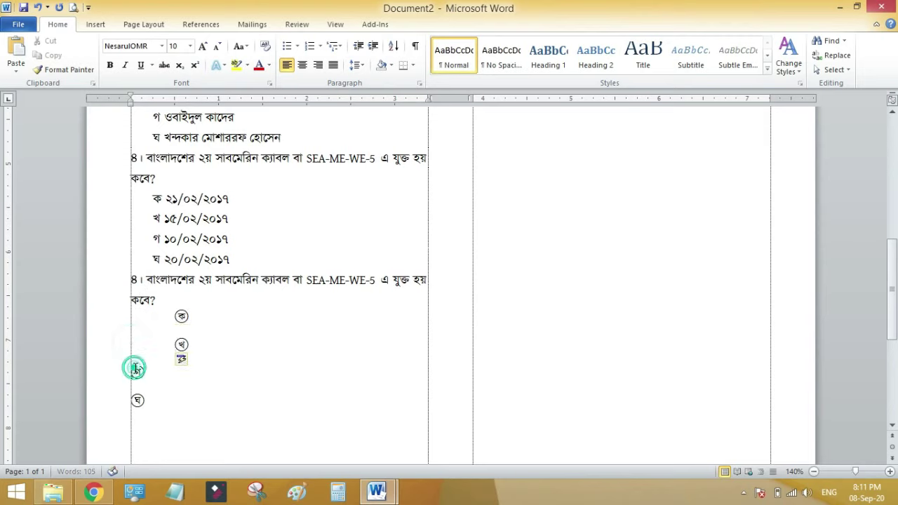
pyautogui.press('Tab')
pyautogui.click(131, 398)
pyautogui.press('Tab')
# Step: Copy the indented circled letters and paste them again below the existing set
pyautogui.click(235, 319)
pyautogui.moveTo(197, 420); pyautogui.dragTo(173, 330)
pyautogui.click(218, 406)
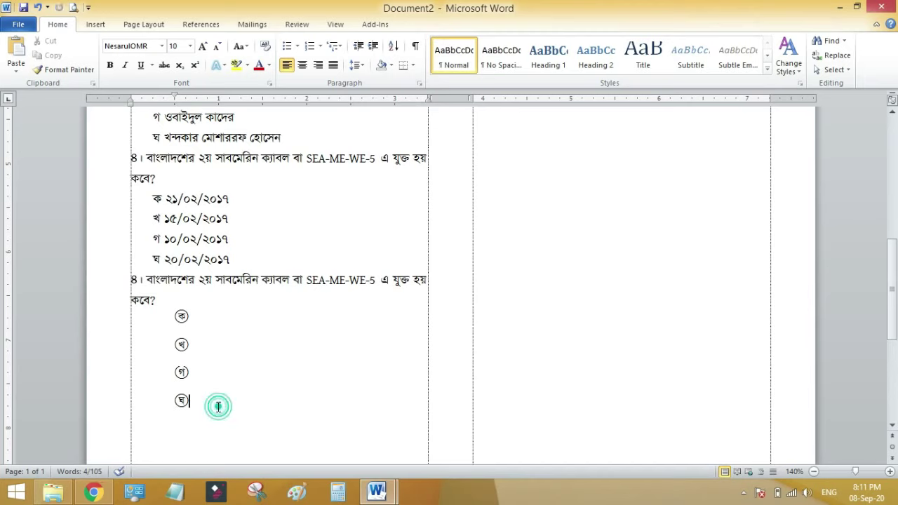
pyautogui.hotkey('ctrl', 'v')
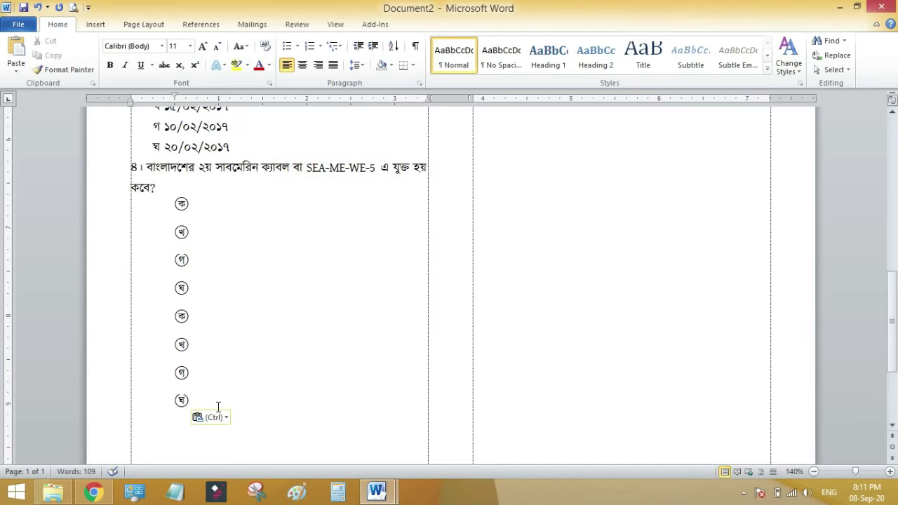
# Step: Delete the copied question and both sets of circled letters below question ৪
pyautogui.scroll(3, 218, 407)
pyautogui.click(217, 338)
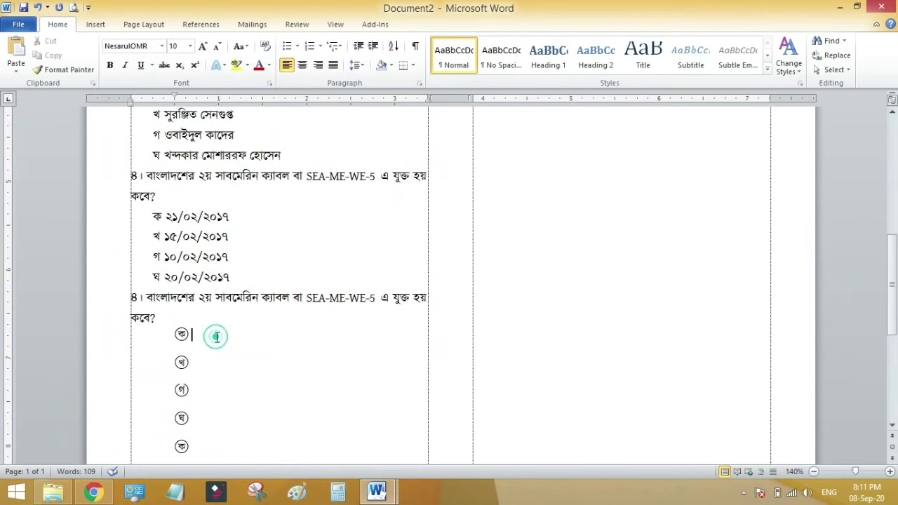
pyautogui.scroll(-2, 231, 397)
pyautogui.moveTo(186, 449); pyautogui.dragTo(87, 220)
pyautogui.press('Delete')
# Step: Duplicate the full set of questions repeatedly to fill both columns of the page
pyautogui.scroll(5, 263, 361)
pyautogui.scroll(5, 267, 365)
pyautogui.scroll(-3, 267, 366)
pyautogui.hotkey('ctrl', 'a')
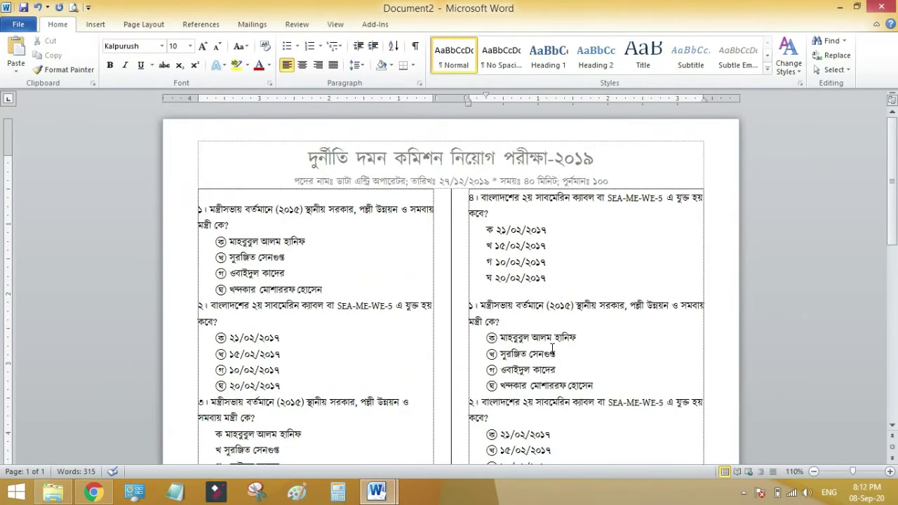
# Step: Check the two-column question paper and its dividing line in an enlarged print preview
pyautogui.click(73, 9)
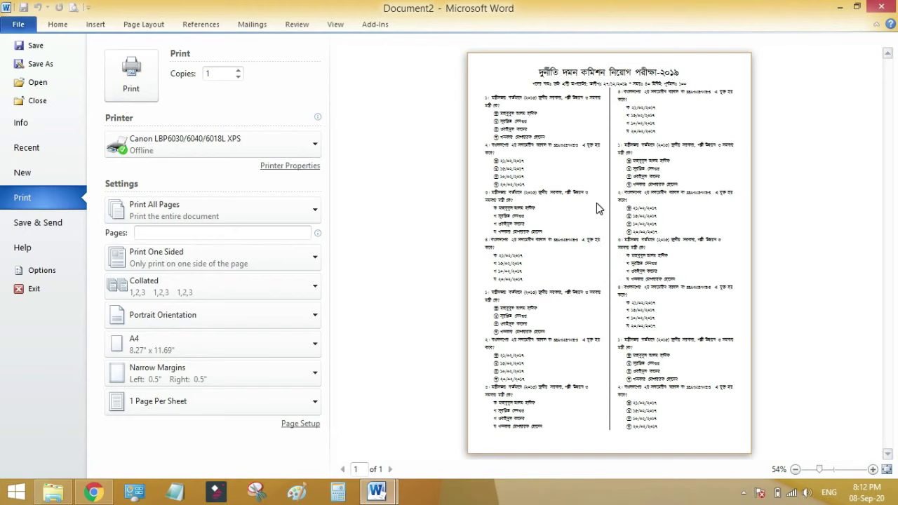
pyautogui.click(873, 468)
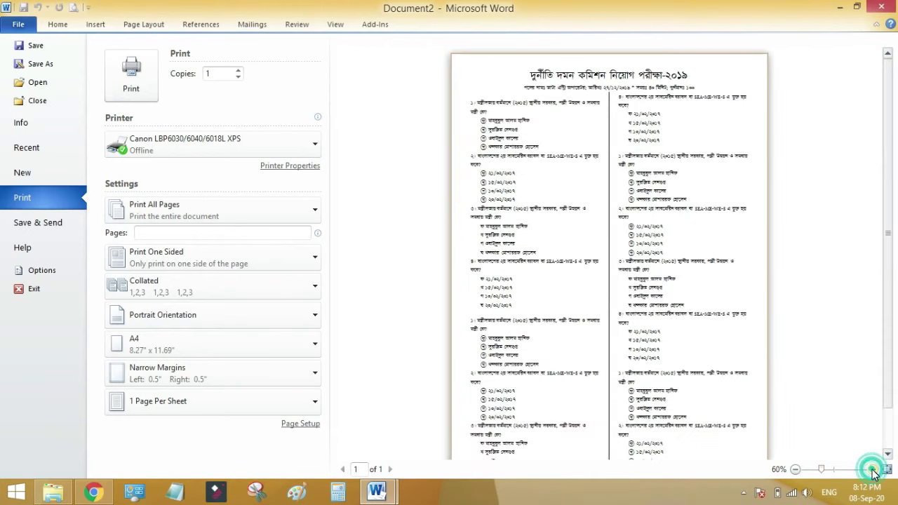
# Step: Enlarge the print preview to 100% to examine the heading and both question columns, and return to the document
pyautogui.click(873, 469)
pyautogui.click(872, 469)
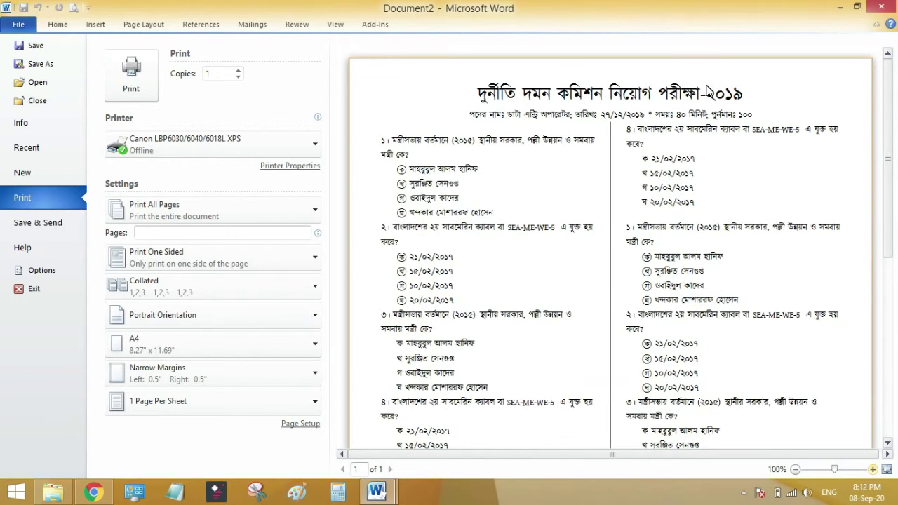
pyautogui.press('Escape')
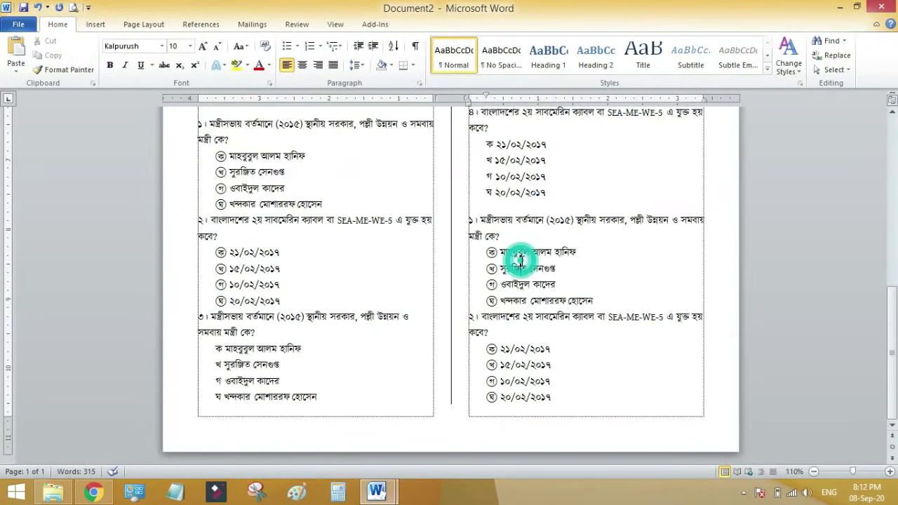
# Step: Look through the whole page, comparing the circled and plain answer-option letters in both columns
pyautogui.scroll(-1, 518, 257)
pyautogui.scroll(3, 523, 261)
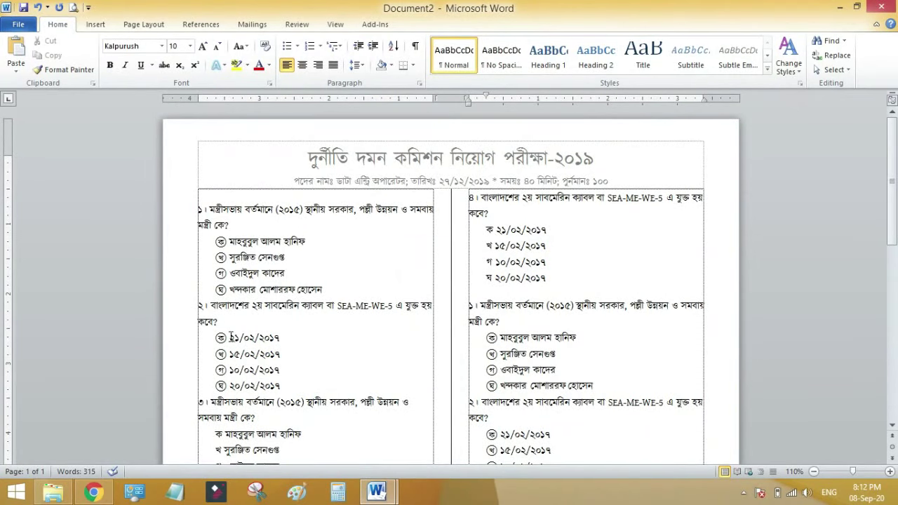
pyautogui.scroll(-8, 365, 288)
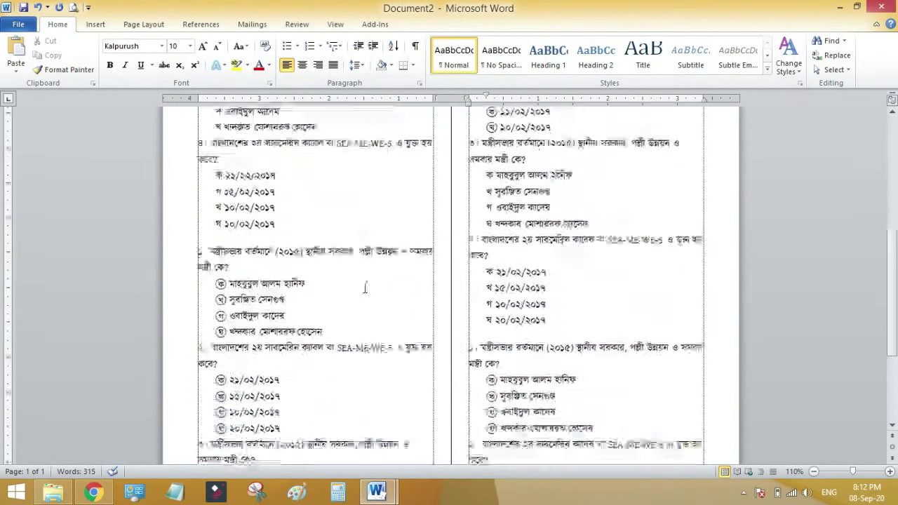
pyautogui.scroll(-4, 365, 288)
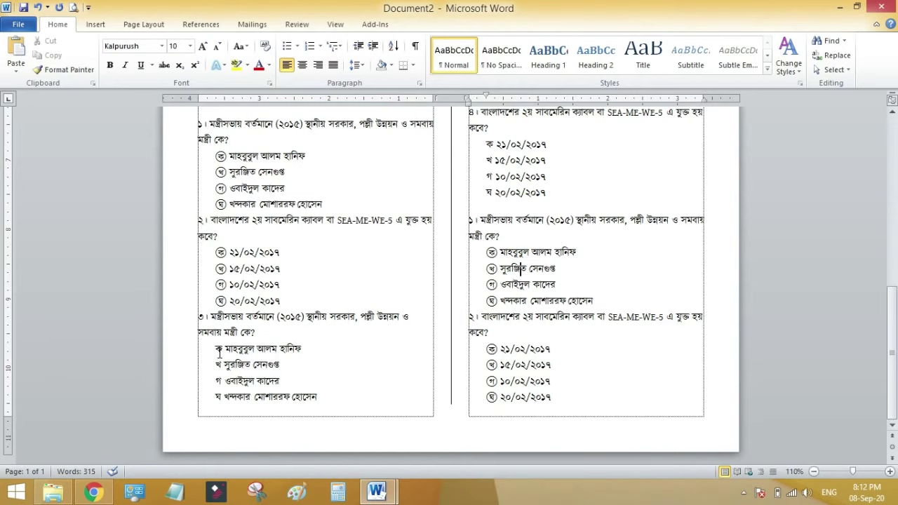
pyautogui.scroll(9, 219, 346)
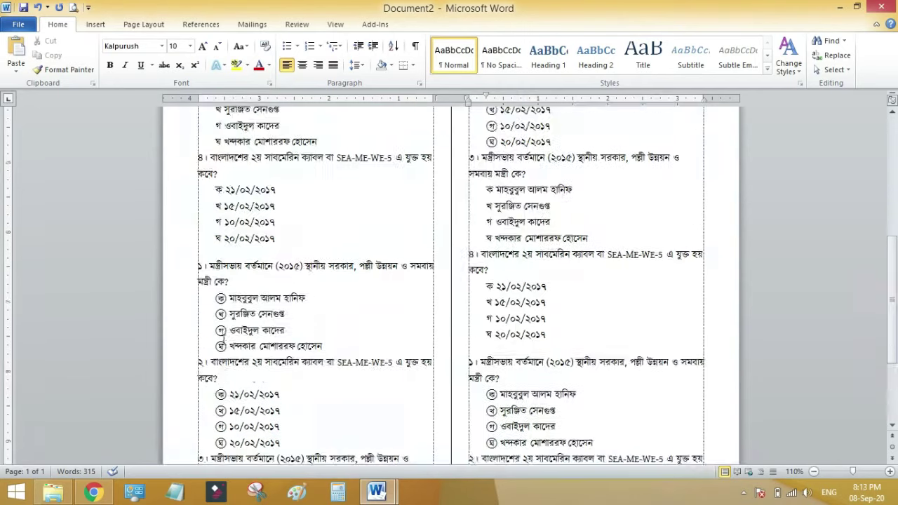